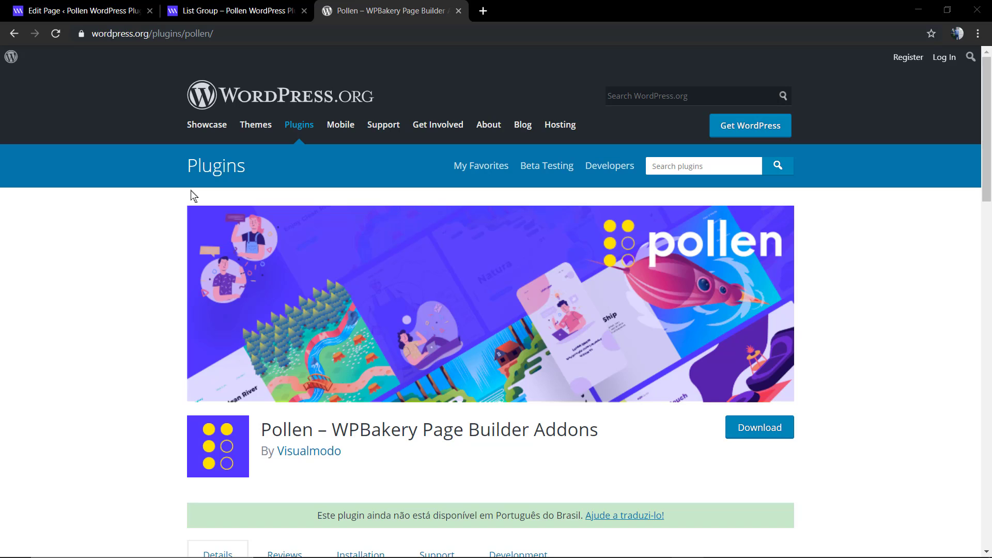
Browse the bordered examples on the Pollen List Group demo page, then return to the Pollen plugin page.
left_click(218, 10)
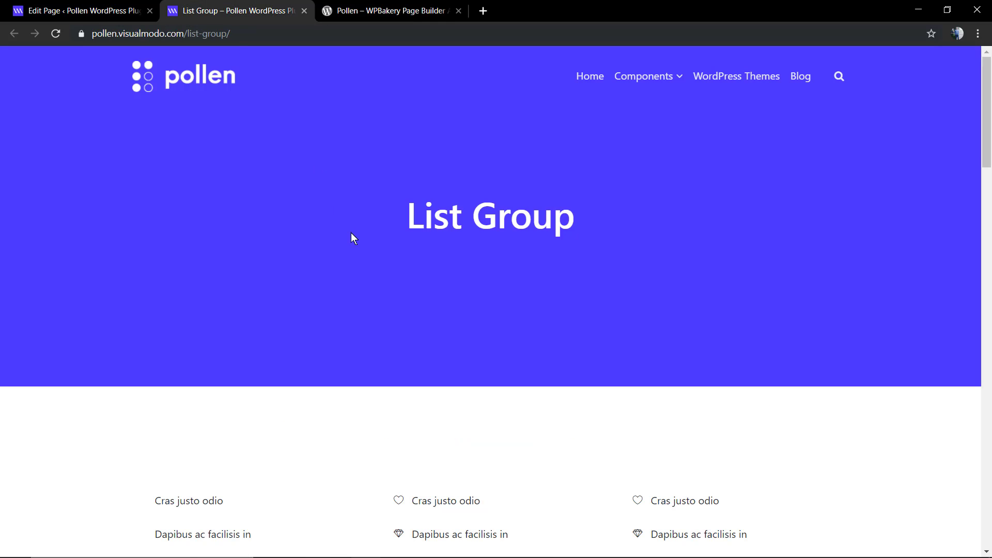
scroll(352, 235, "down", 4)
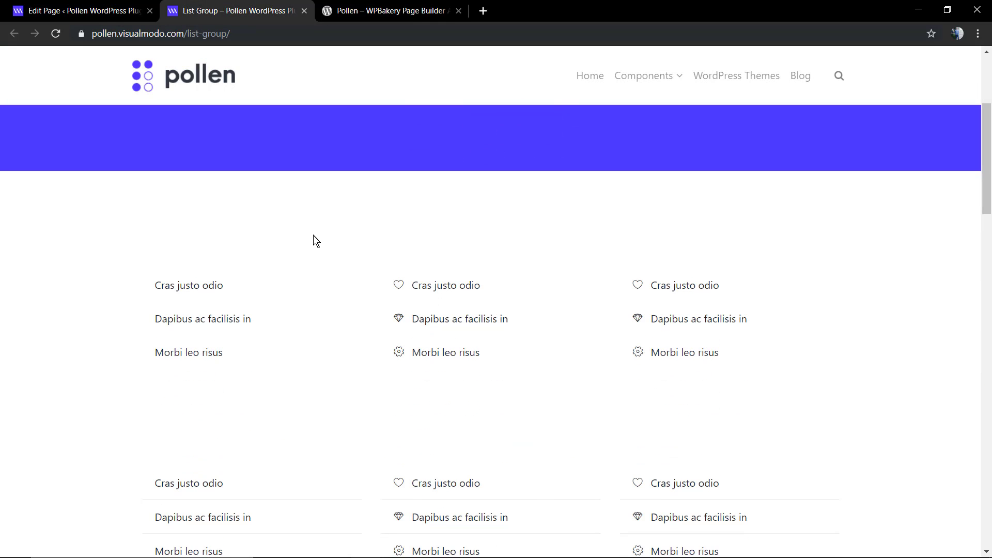
scroll(349, 228, "down", 2)
scroll(349, 228, "down", 4)
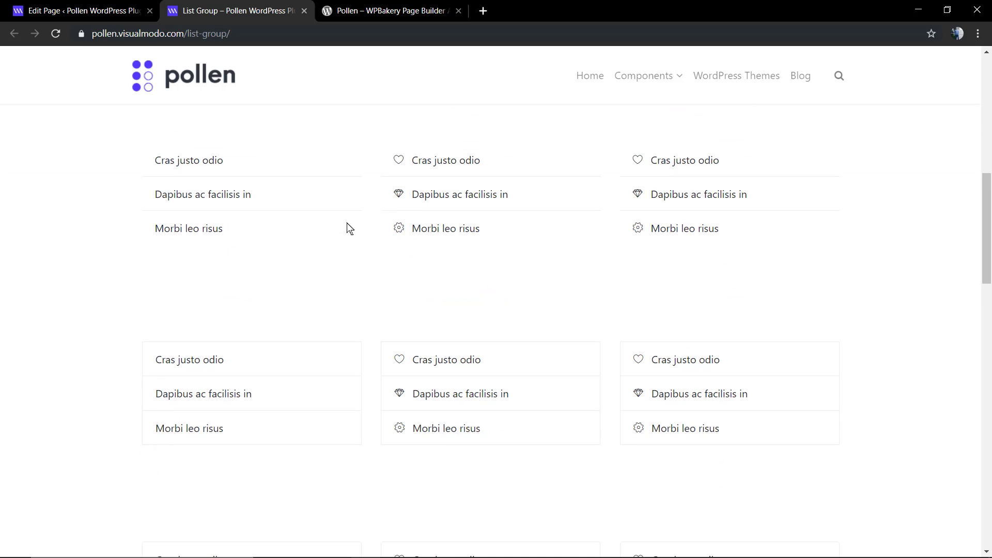
left_click(375, 18)
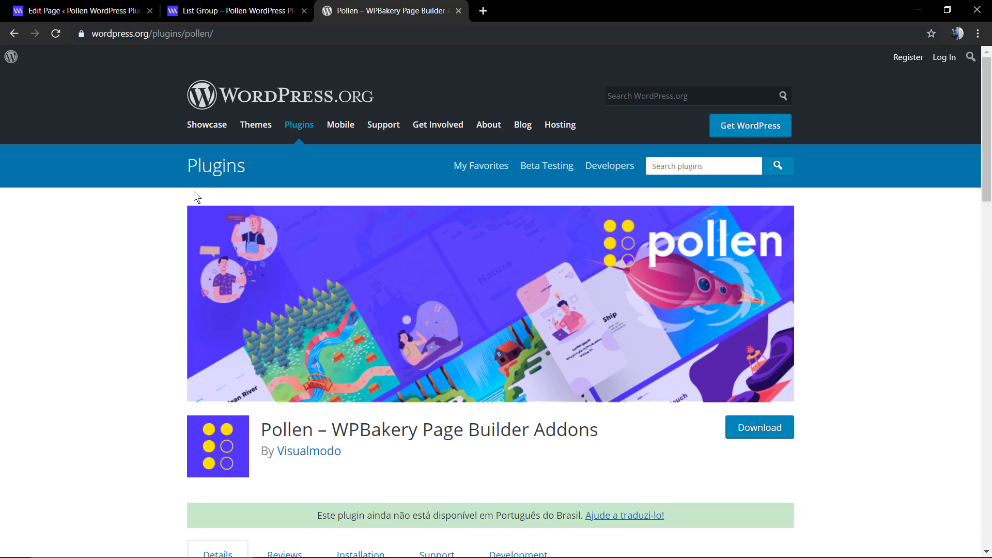
left_click(230, 10)
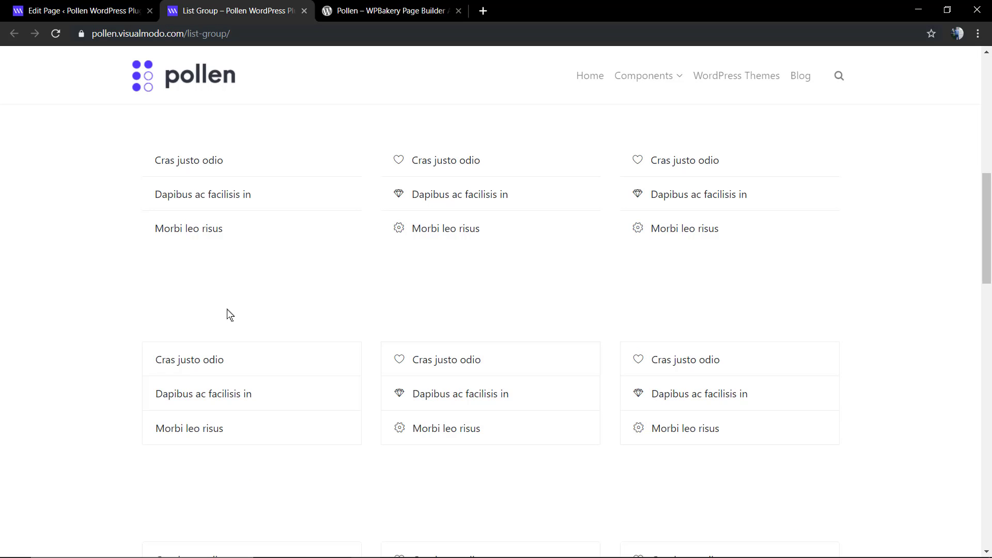
scroll(251, 315, "down", 2)
scroll(250, 320, "down", 2)
scroll(268, 335, "up", 2)
scroll(413, 326, "down", 2)
scroll(448, 319, "up", 2)
scroll(645, 279, "down", 2)
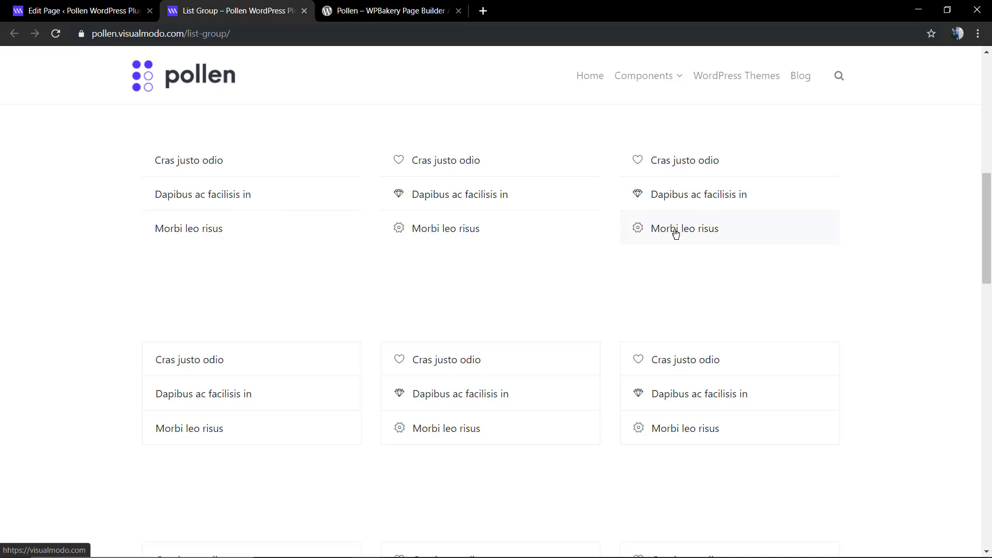
scroll(682, 242, "down", 2)
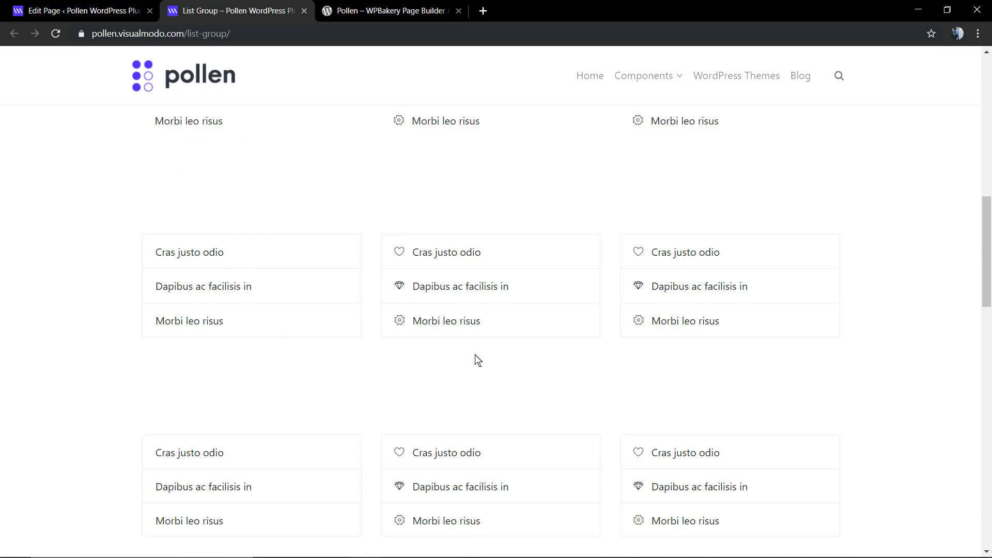
scroll(468, 359, "up", 4)
scroll(449, 325, "down", 1)
scroll(447, 324, "down", 4)
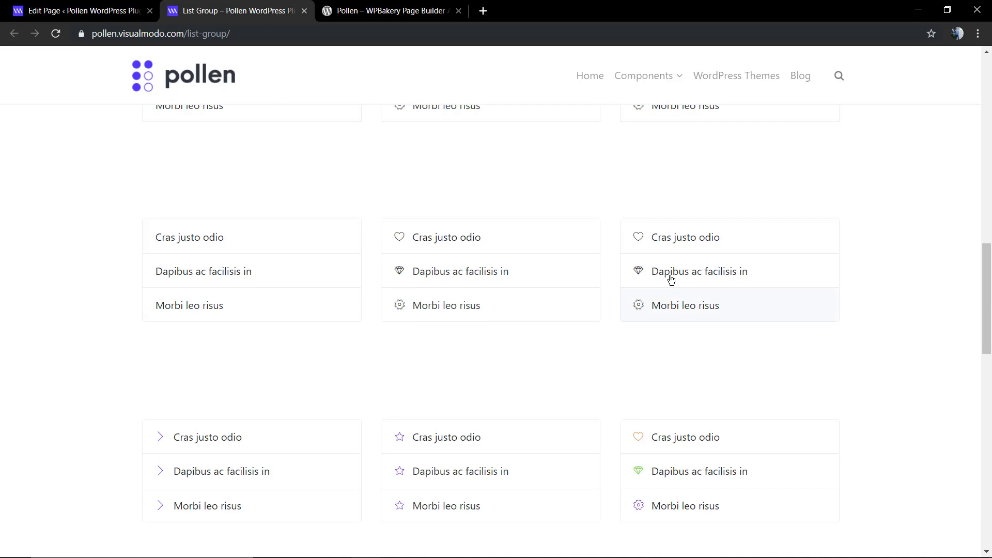
scroll(254, 204, "down", 4)
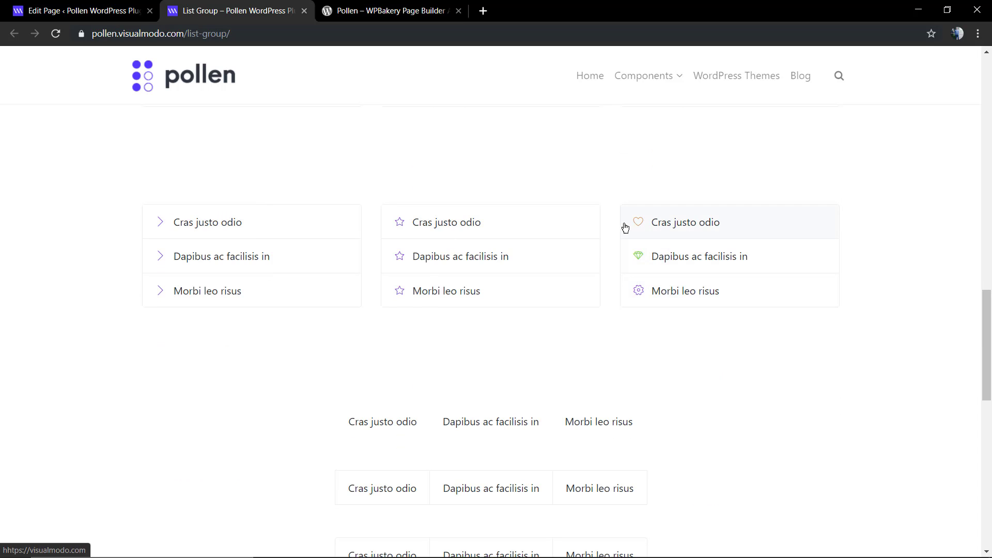
scroll(472, 258, "down", 4)
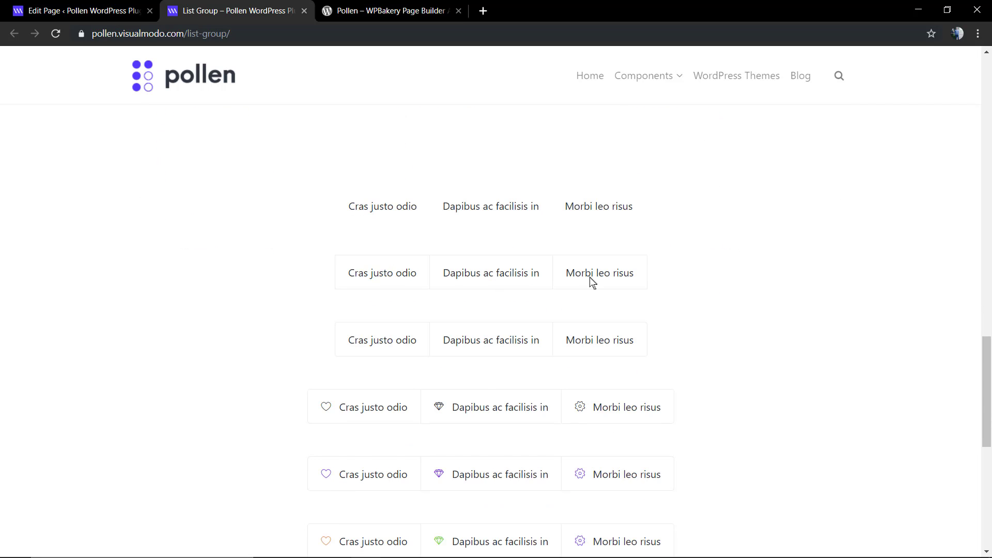
scroll(568, 282, "down", 2)
scroll(578, 318, "down", 2)
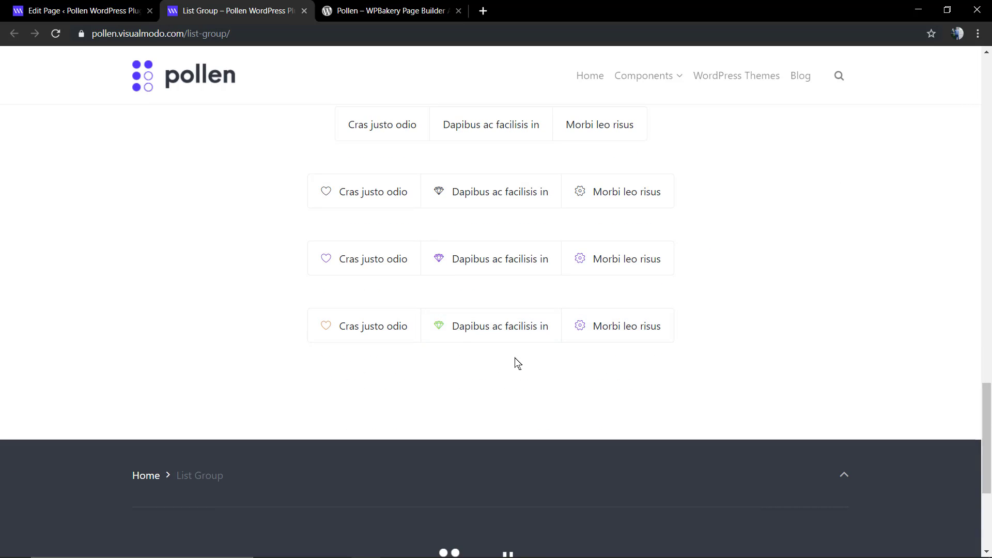
scroll(505, 403, "up", 20)
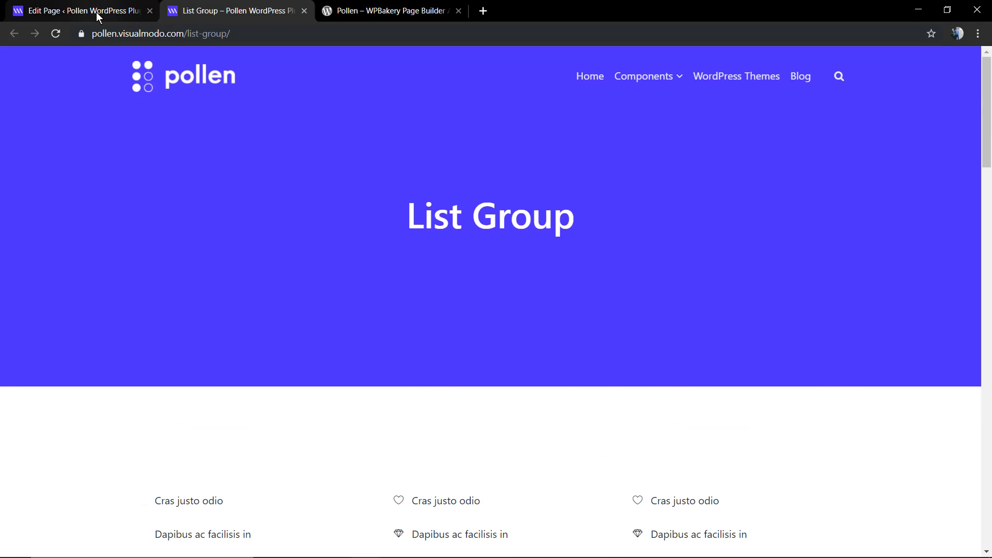
View the List Group page in the Frontend Editor, then go back to its backend editor.
left_click(96, 11)
scroll(339, 244, "down", 5)
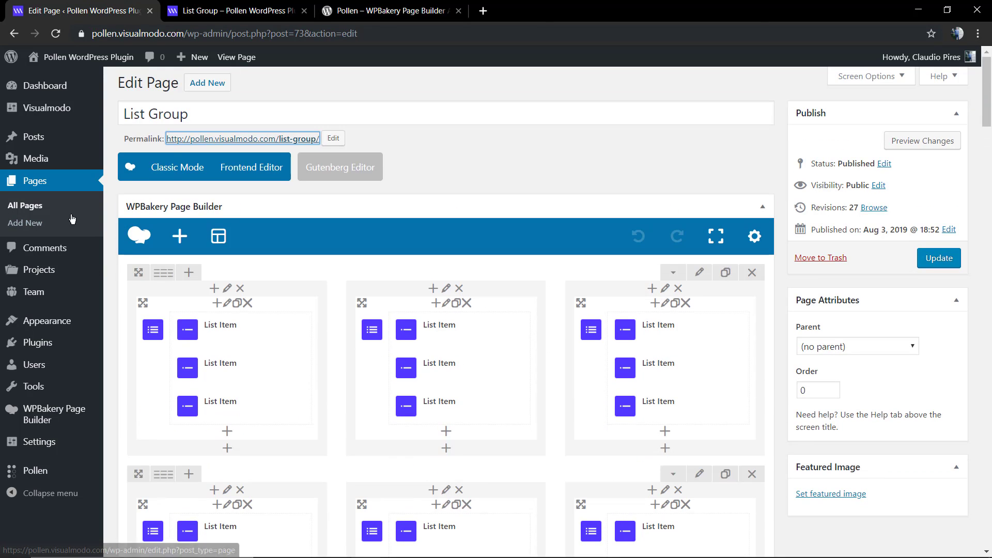
left_click(248, 171)
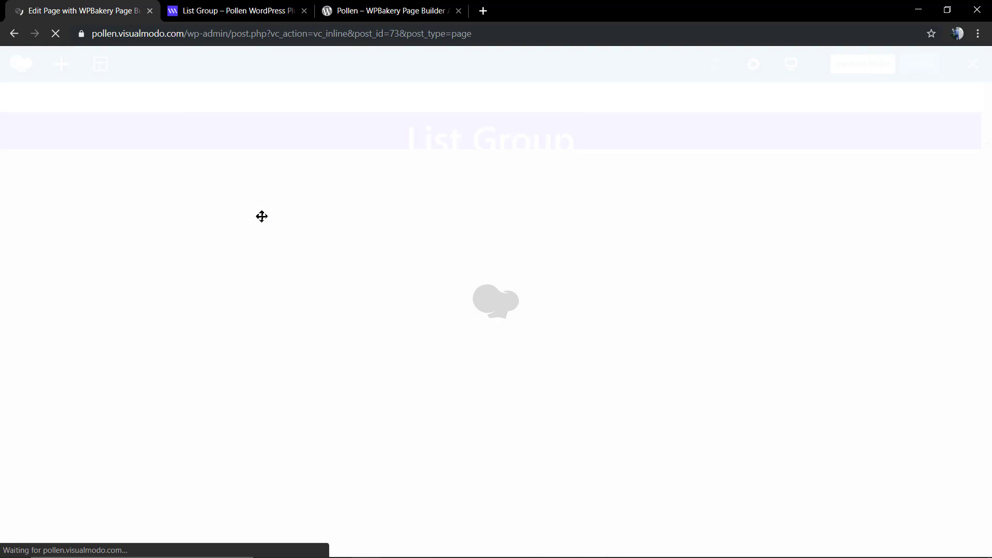
scroll(261, 216, "down", 4)
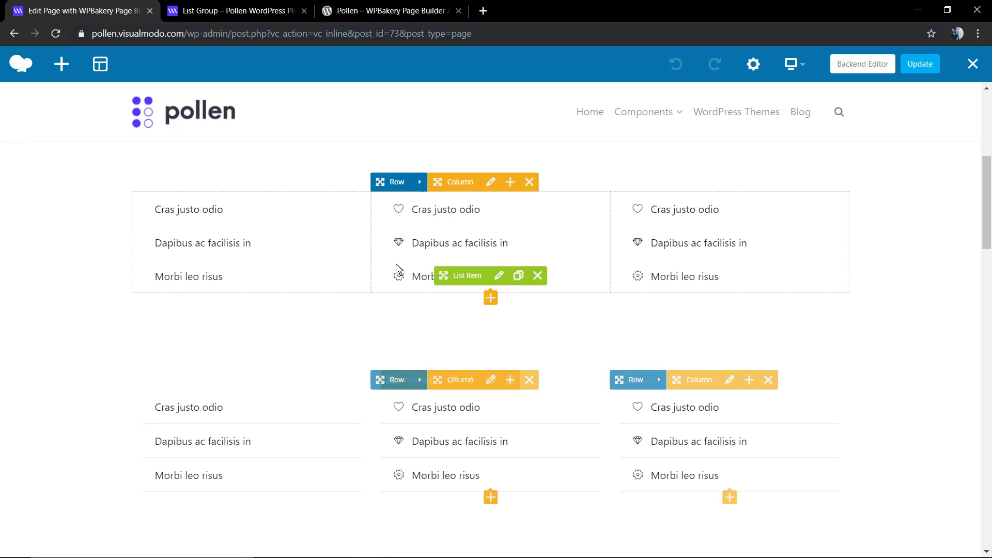
scroll(393, 266, "up", 6)
left_click(14, 33)
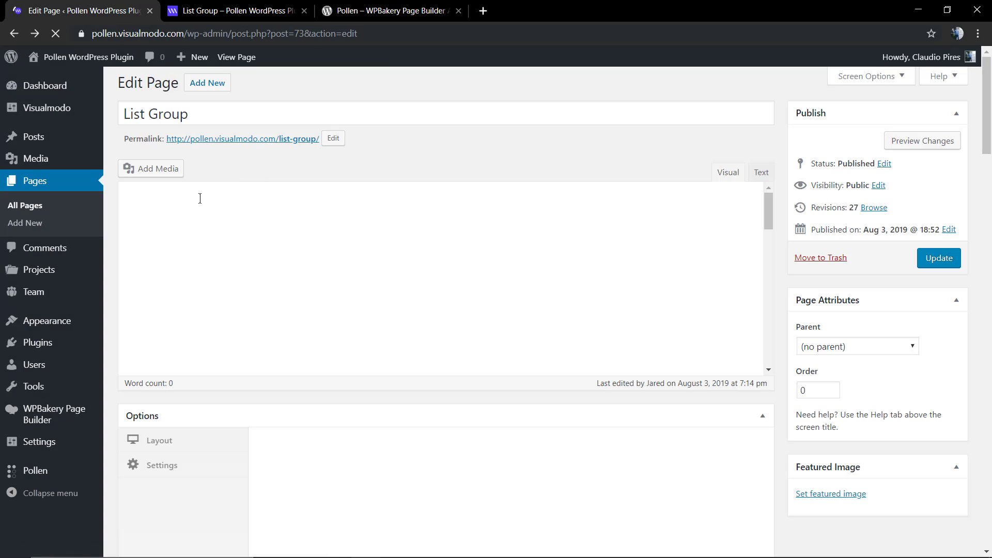
Create a new page in WPBakery's Backend Editor and title it 'Lists'.
left_click(36, 222)
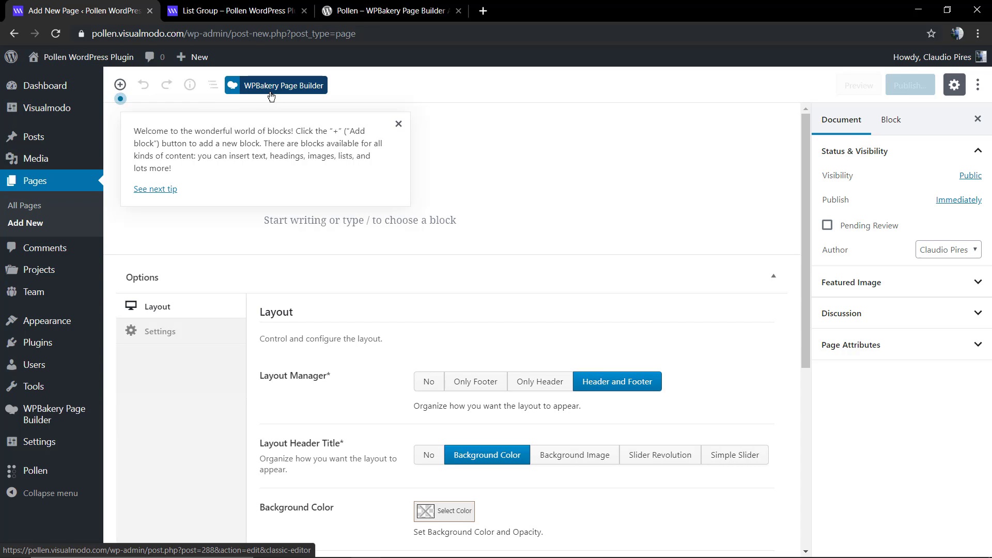
left_click(271, 85)
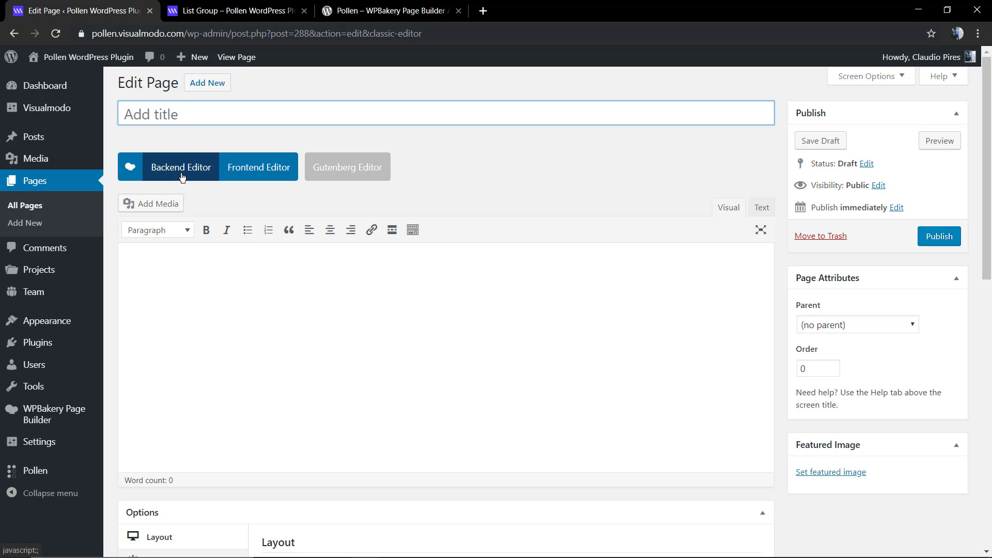
left_click(160, 172)
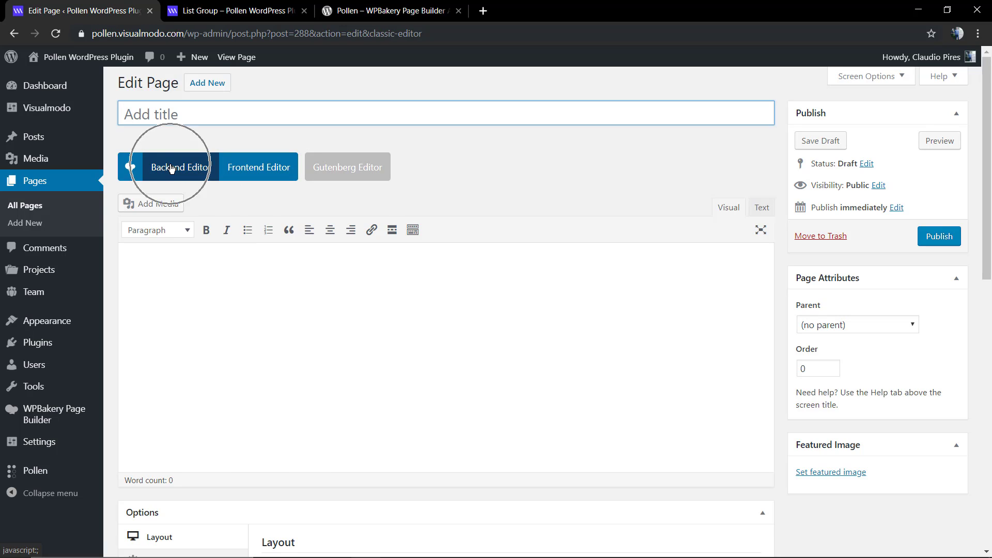
left_click(207, 116)
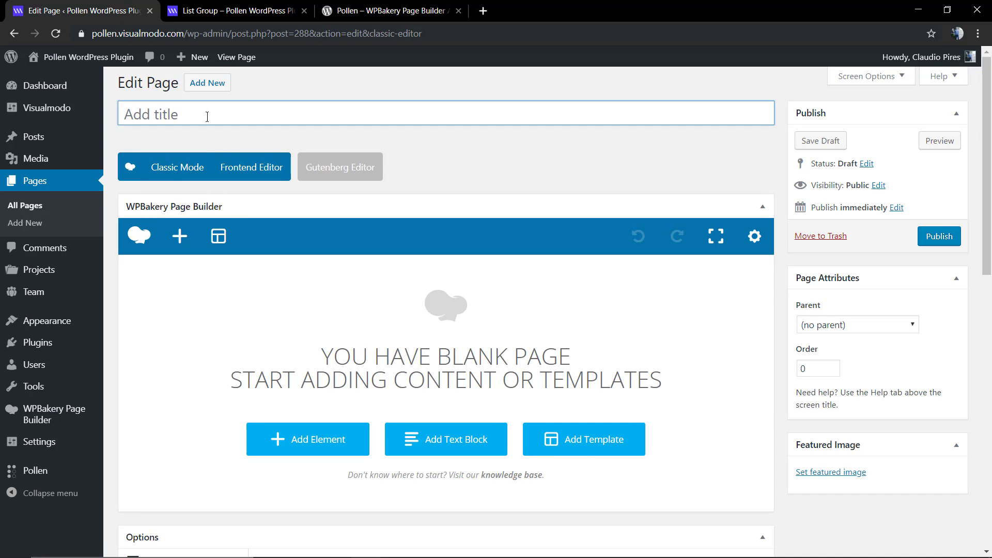
type("Lists")
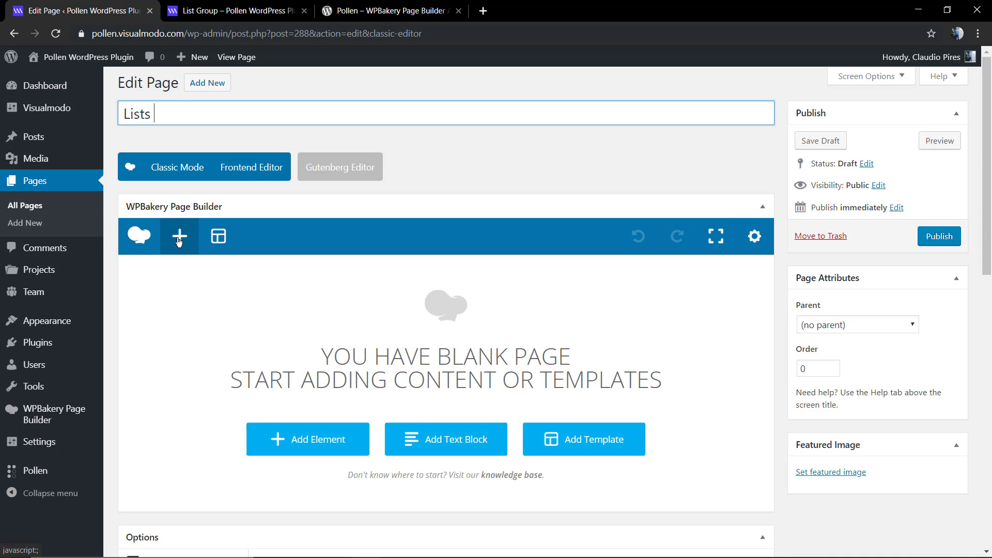
Add a List Group element from the Pollen category to the Lists page.
left_click(179, 238)
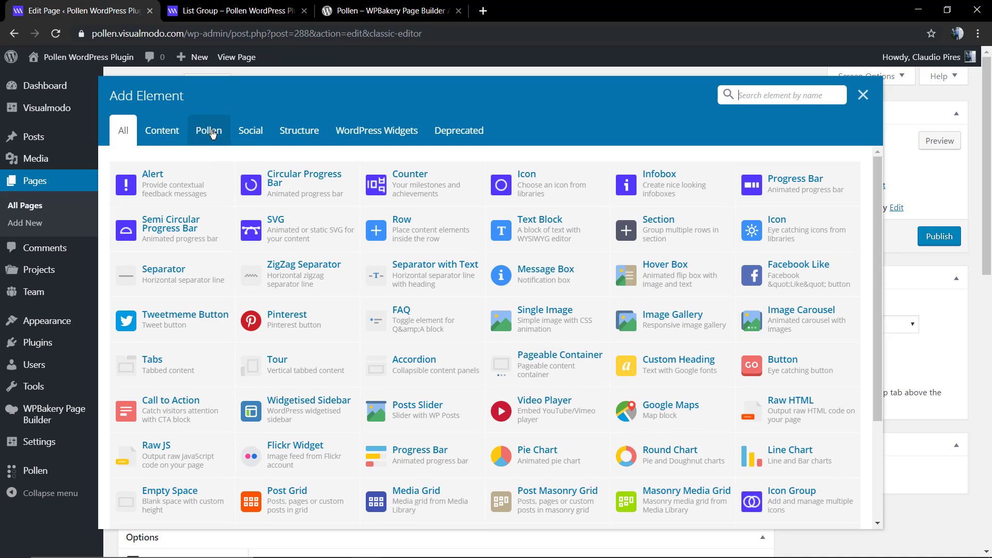
left_click(213, 134)
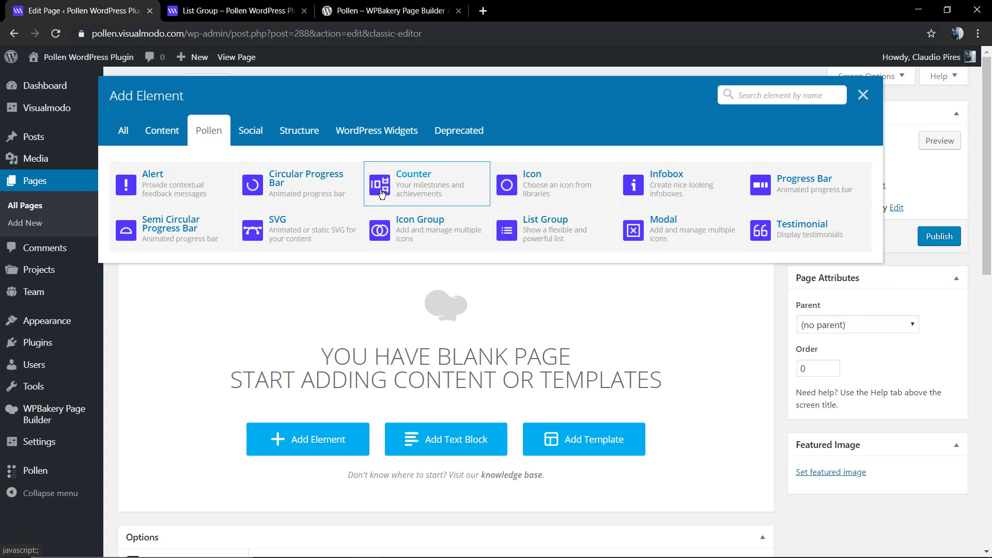
left_click(544, 233)
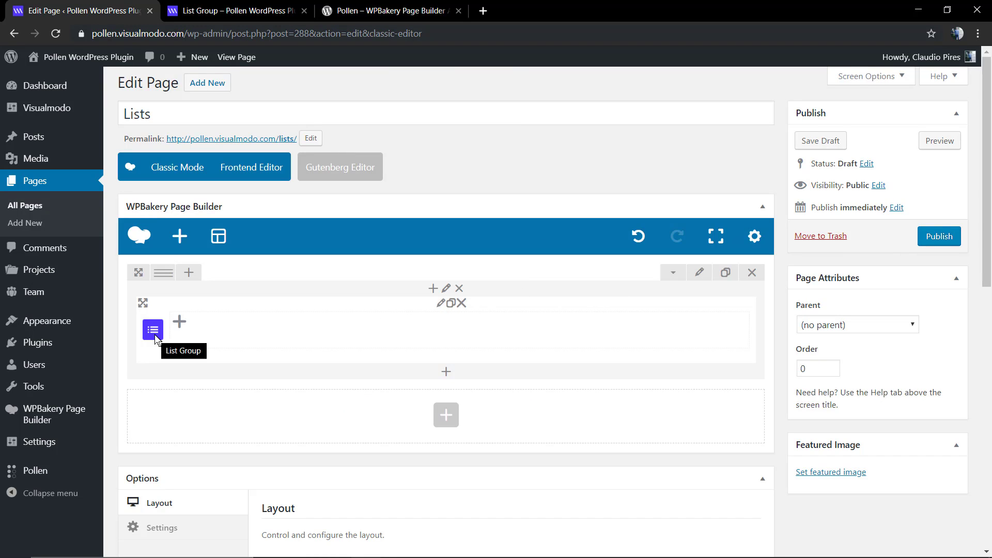
Review the List Group settings, keeping List Mode on Text and Direction on Vertical.
left_click(440, 307)
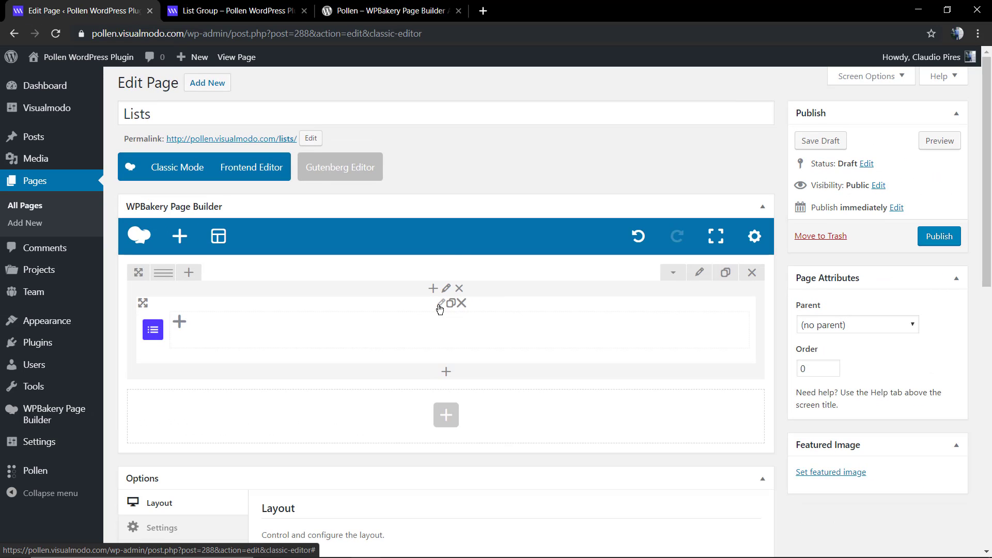
left_click(440, 308)
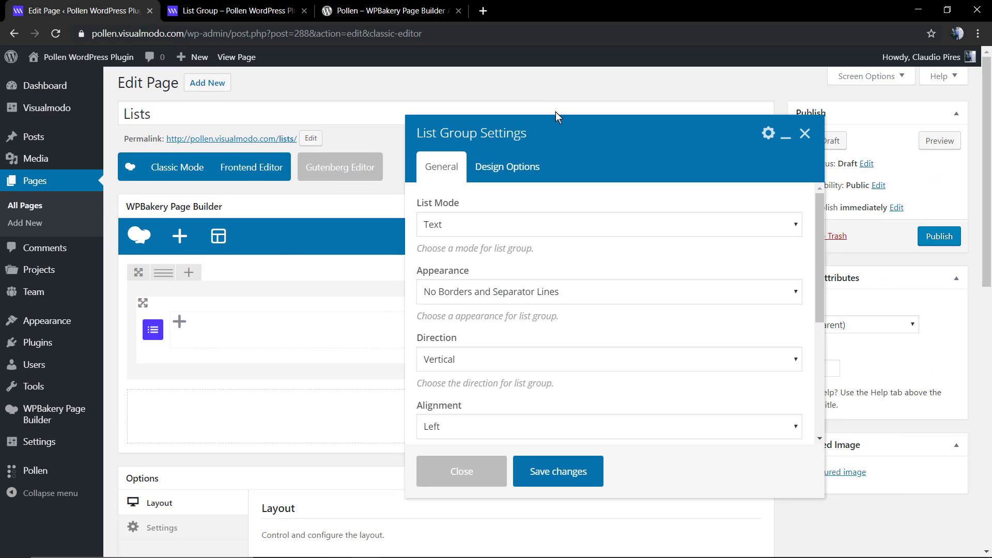
left_click(482, 226)
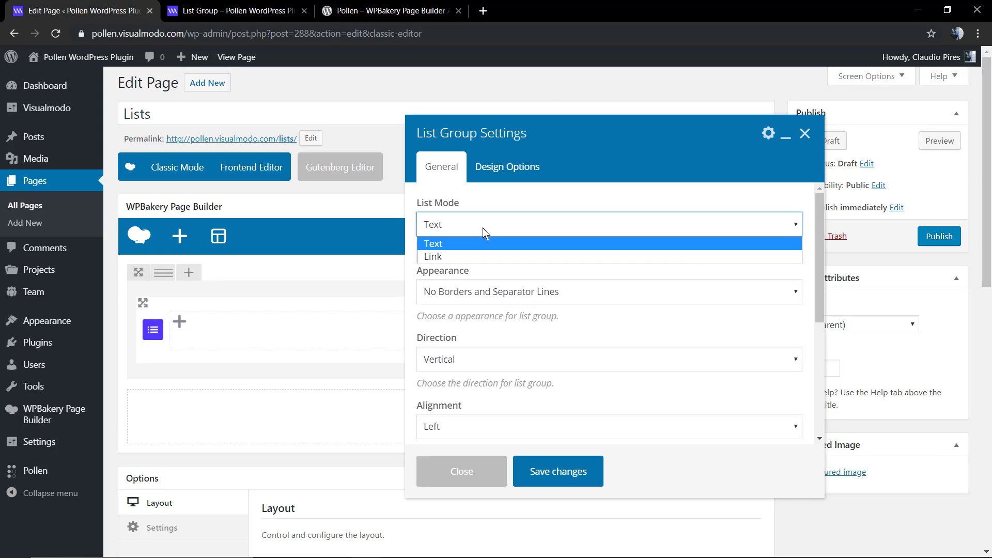
left_click(483, 228)
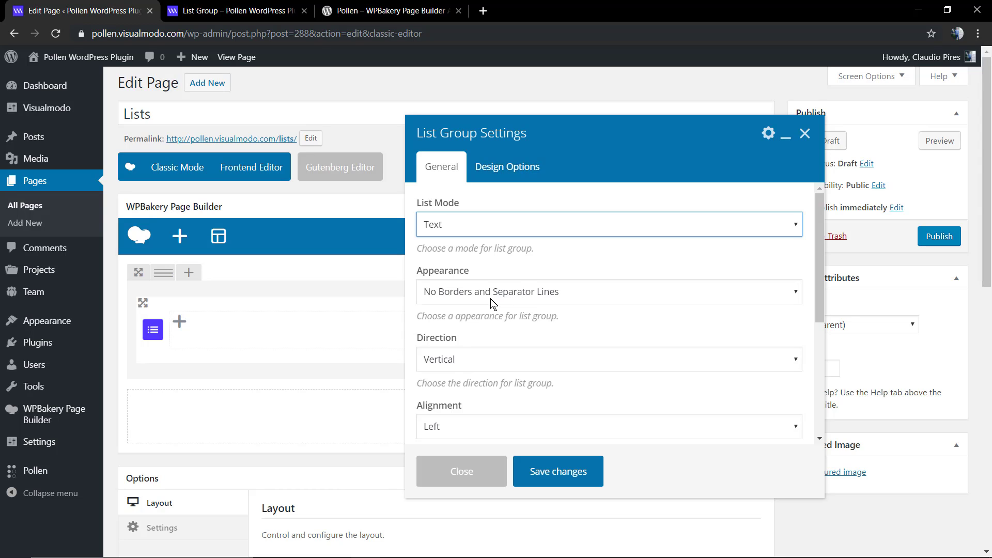
scroll(495, 316, "down", 2)
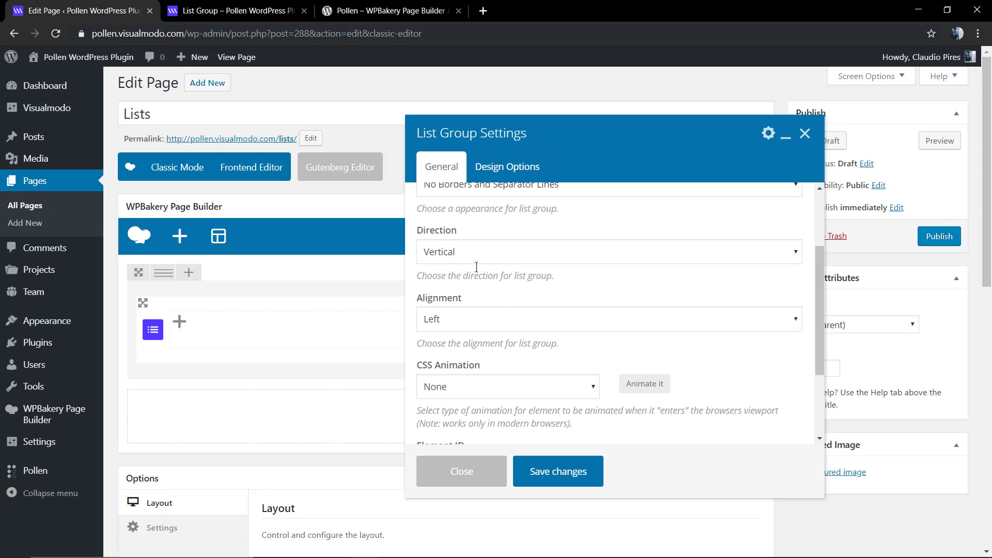
left_click(479, 252)
left_click(486, 256)
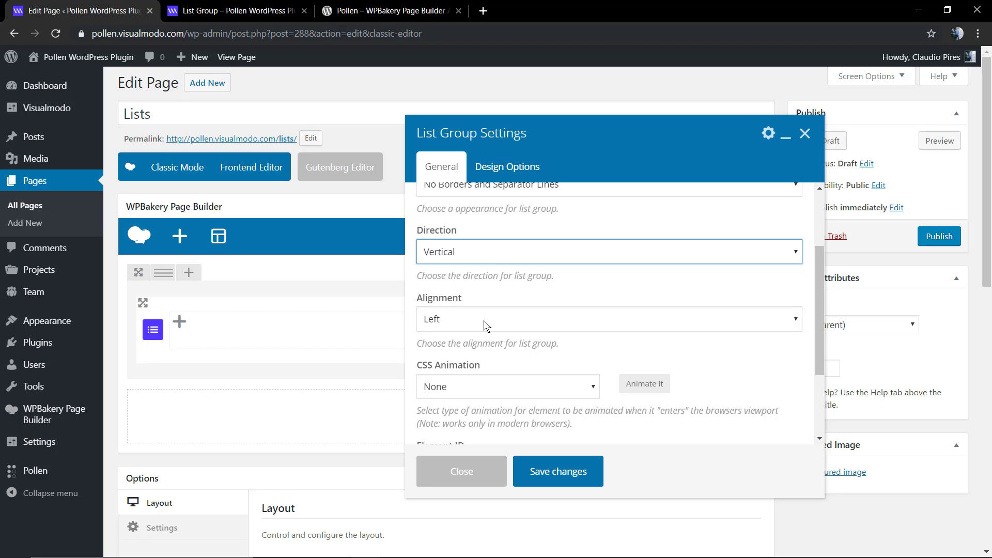
Add a List Item to the list group titled 'Open Your Account'.
key("Escape")
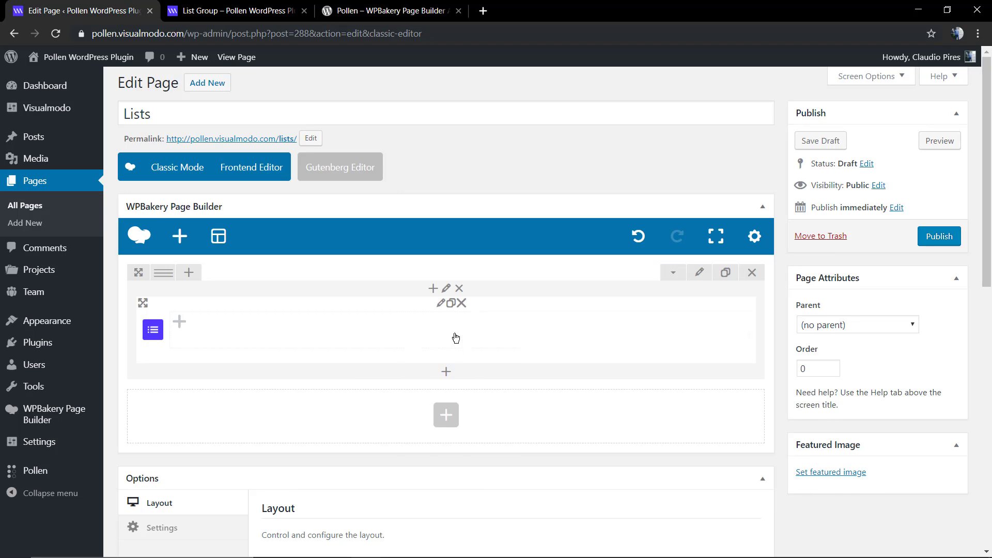
left_click(179, 324)
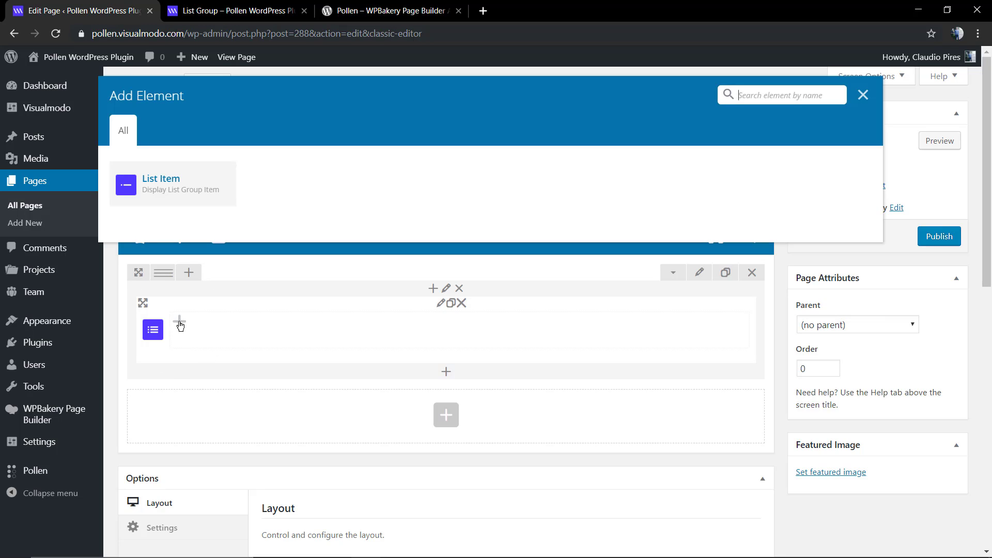
left_click(165, 187)
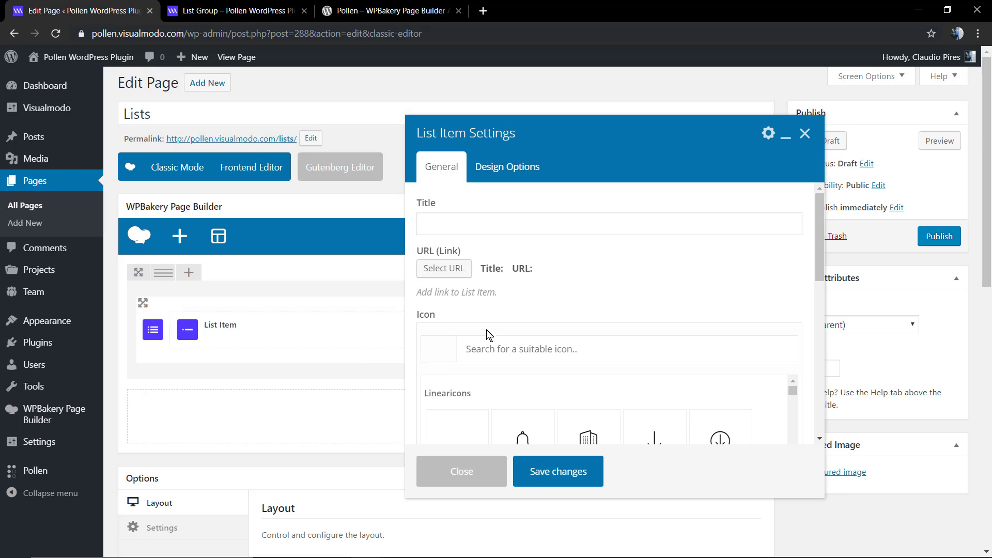
left_click(457, 226)
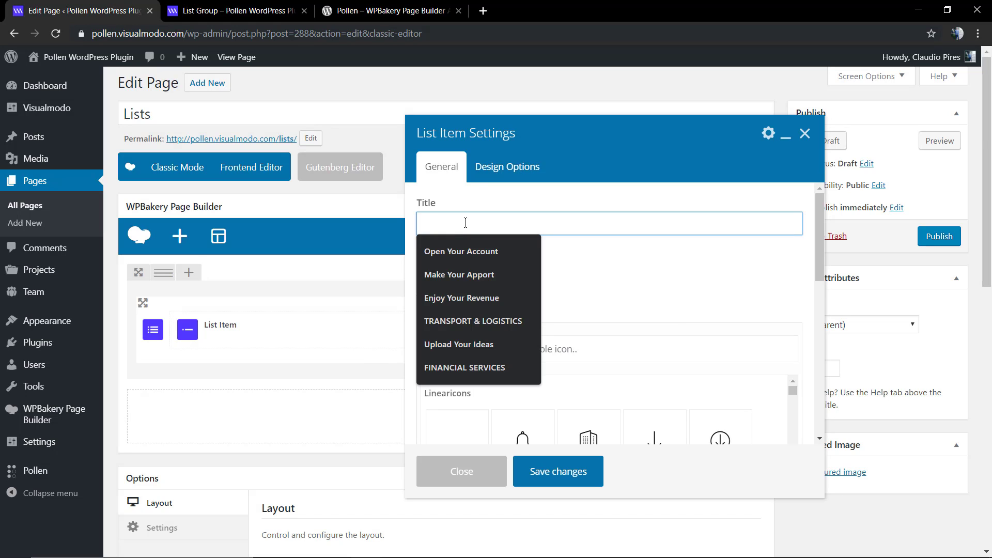
left_click(459, 253)
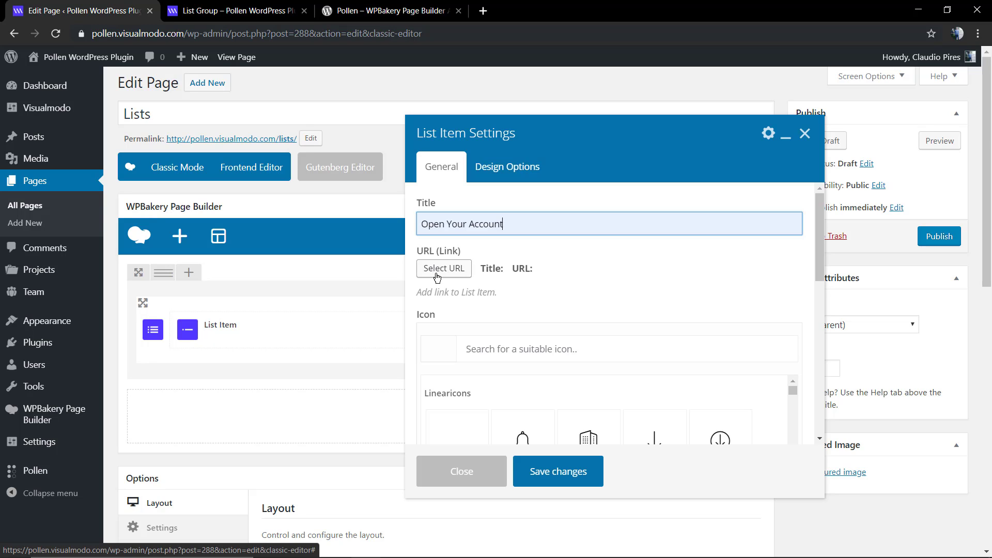
left_click(436, 277)
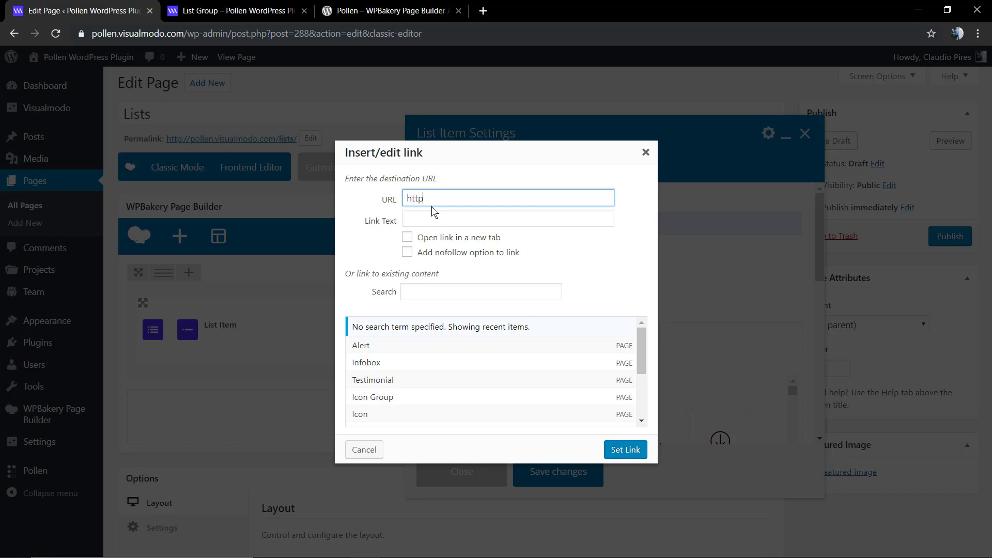
type("https://visualmodo.com")
left_click(622, 451)
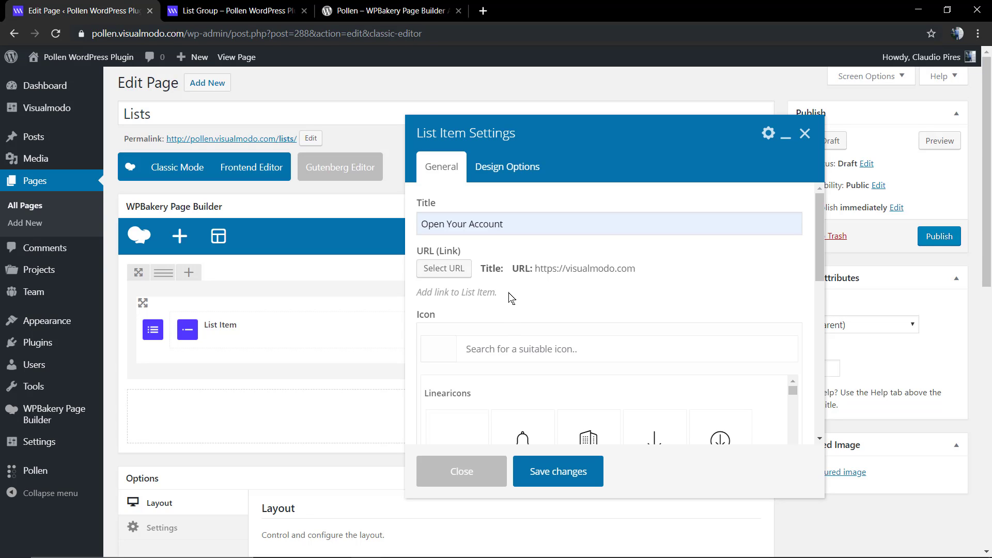
scroll(491, 308, "down", 2)
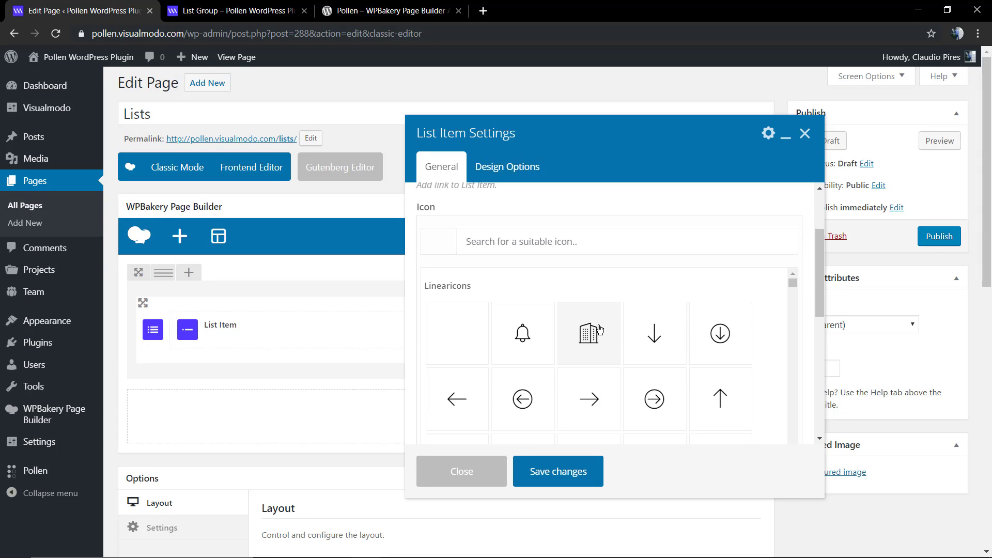
scroll(687, 336, "down", 2)
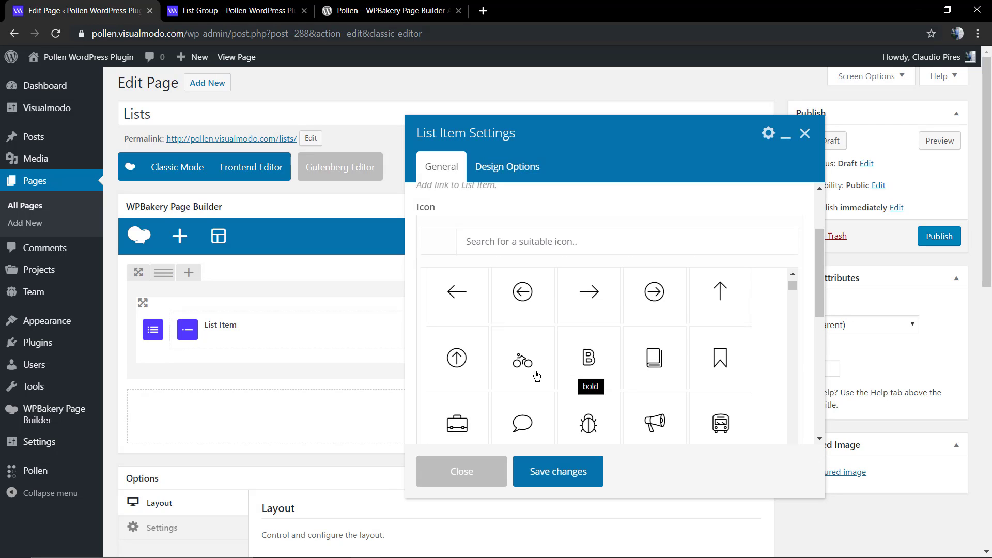
scroll(659, 424, "down", 1)
scroll(662, 425, "down", 1)
left_click(716, 386)
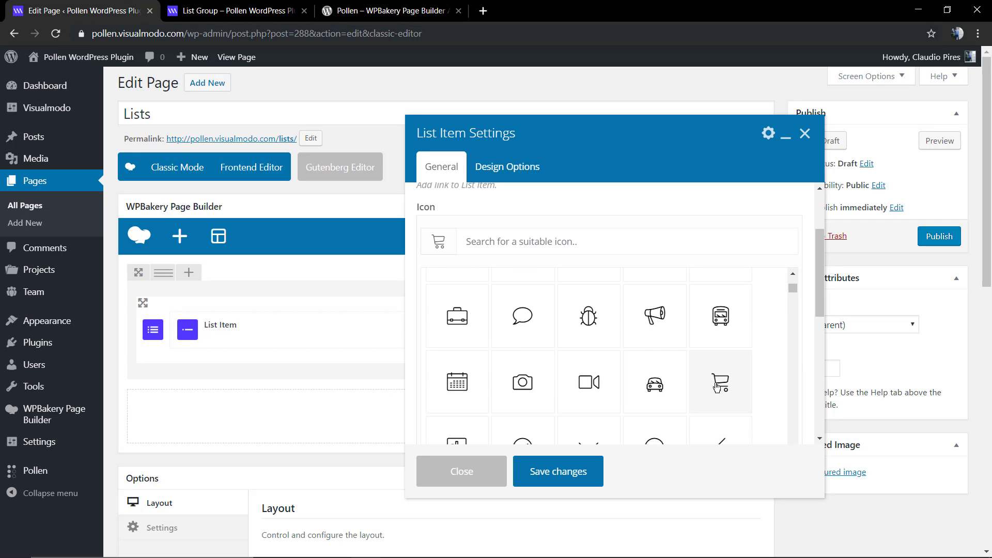
Keep the item's Colors setting on Preset Colors.
scroll(567, 345, "down", 2)
scroll(578, 331, "down", 3)
scroll(586, 310, "down", 2)
scroll(750, 304, "down", 2)
scroll(751, 306, "down", 1)
scroll(802, 269, "down", 2)
scroll(804, 288, "down", 1)
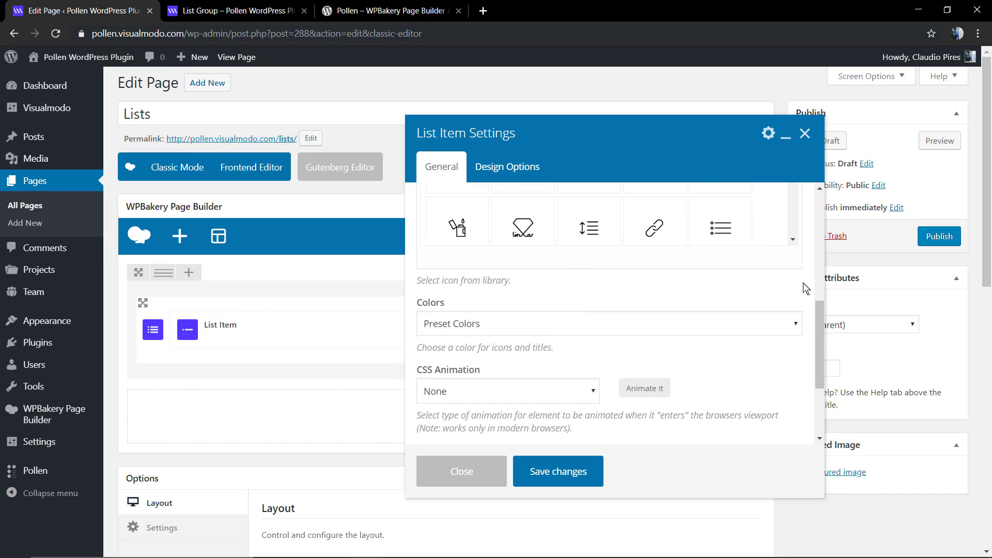
scroll(580, 323, "down", 3)
left_click(485, 219)
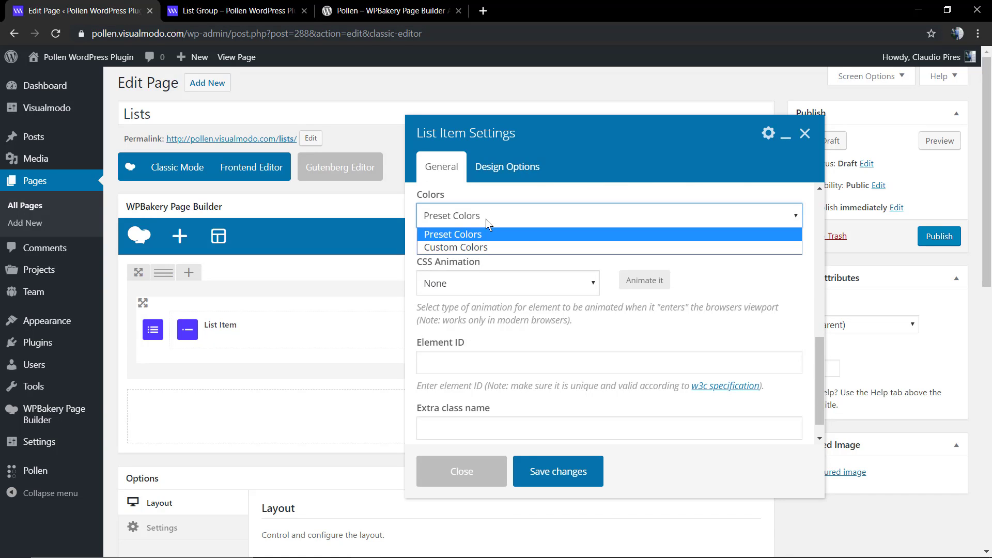
left_click(486, 219)
left_click(485, 219)
left_click(500, 247)
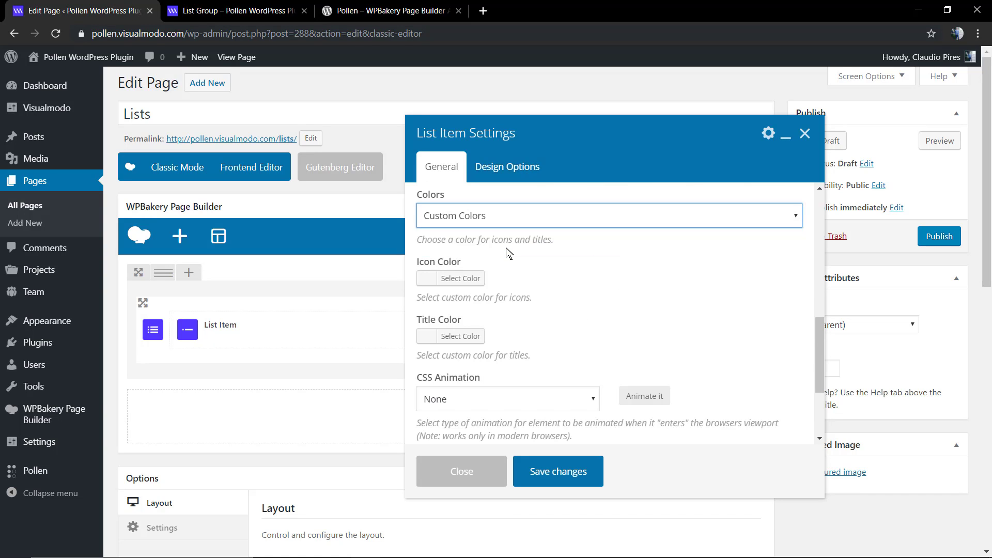
left_click(481, 212)
left_click(481, 239)
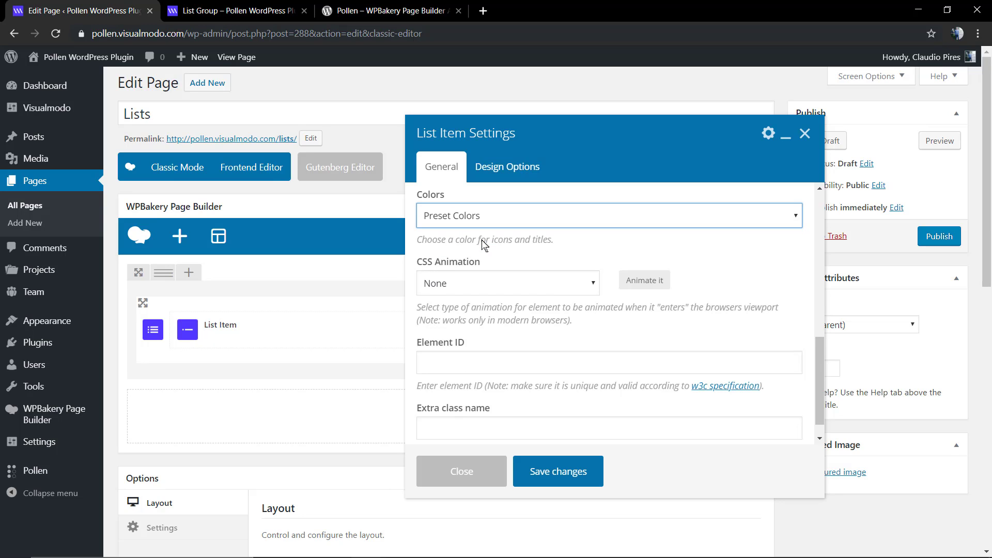
Save the List Item and clone it three times to make four items.
left_click(545, 470)
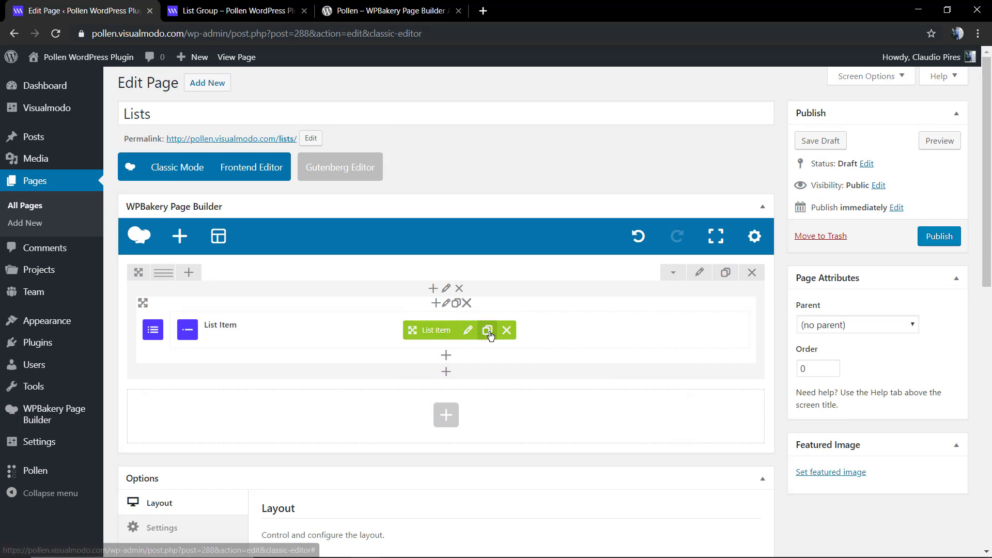
left_click(488, 330)
left_click(487, 331)
left_click(487, 331)
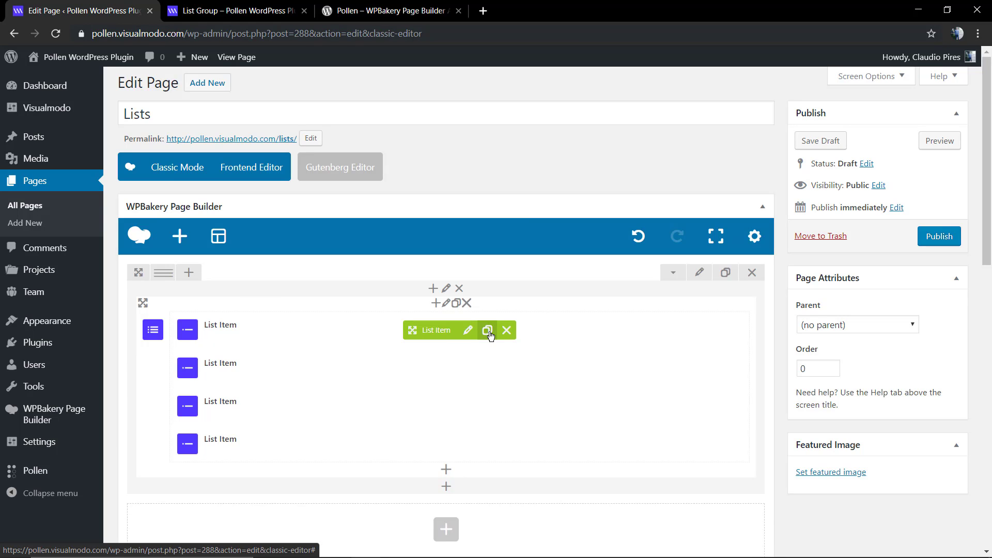
Give the row 60 px top and bottom padding in Design Options and save.
left_click(699, 275)
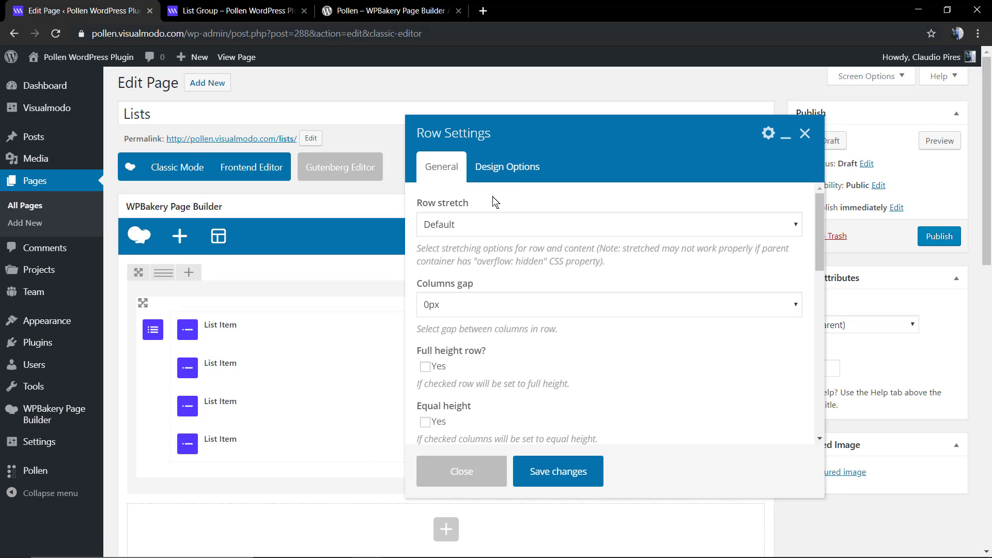
left_click(492, 175)
left_click(511, 285)
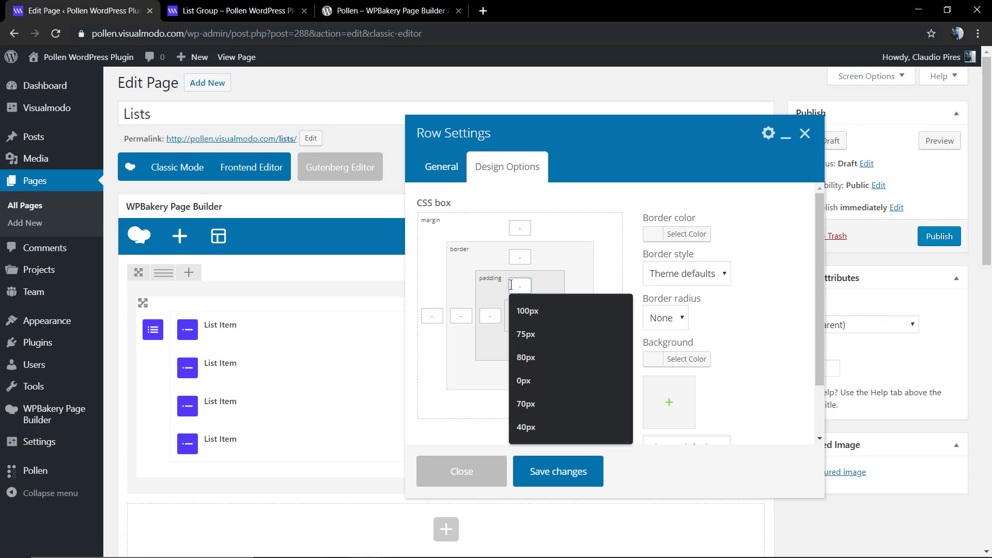
type("60")
left_click(521, 346)
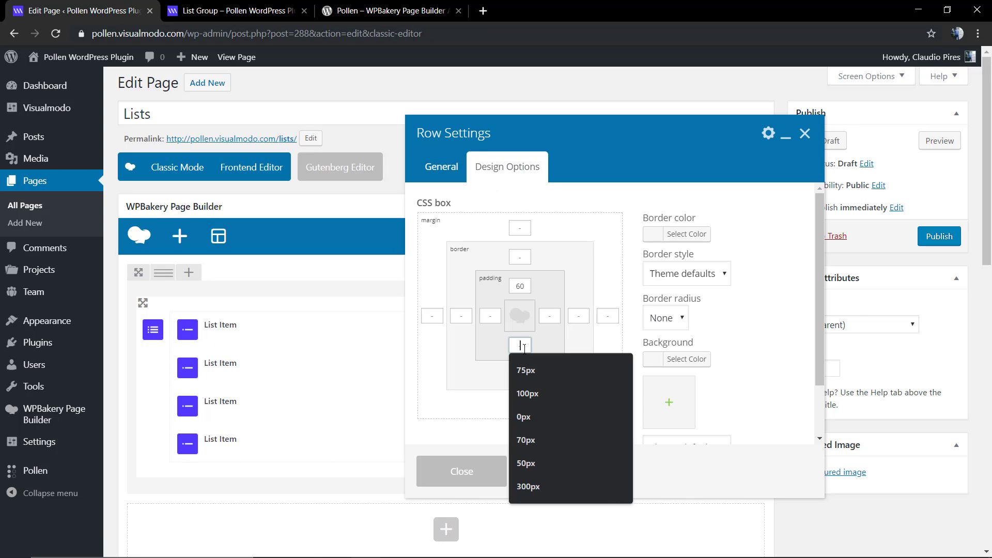
type("60")
left_click(543, 478)
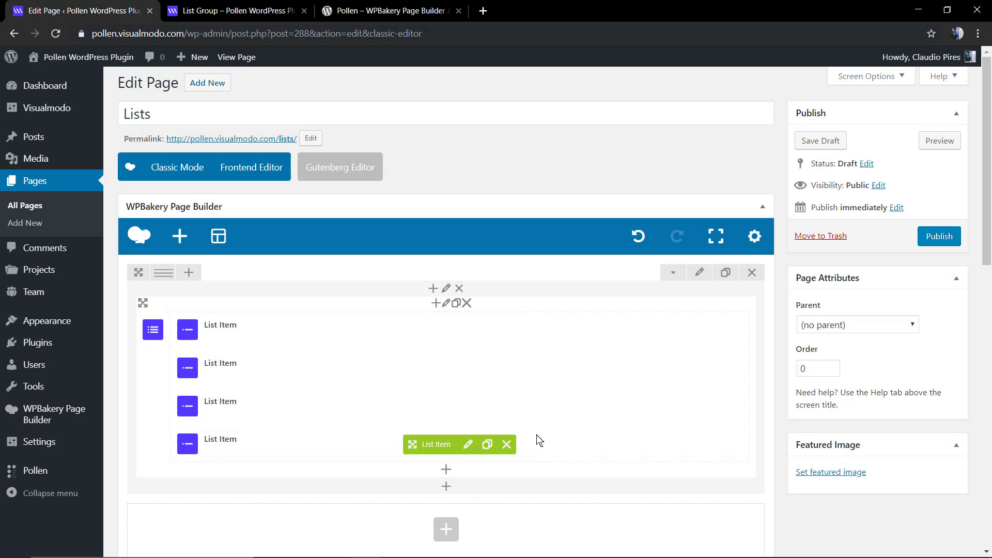
Preview the Lists page and test the first item's visualmodo.com link, then come back.
left_click(939, 141)
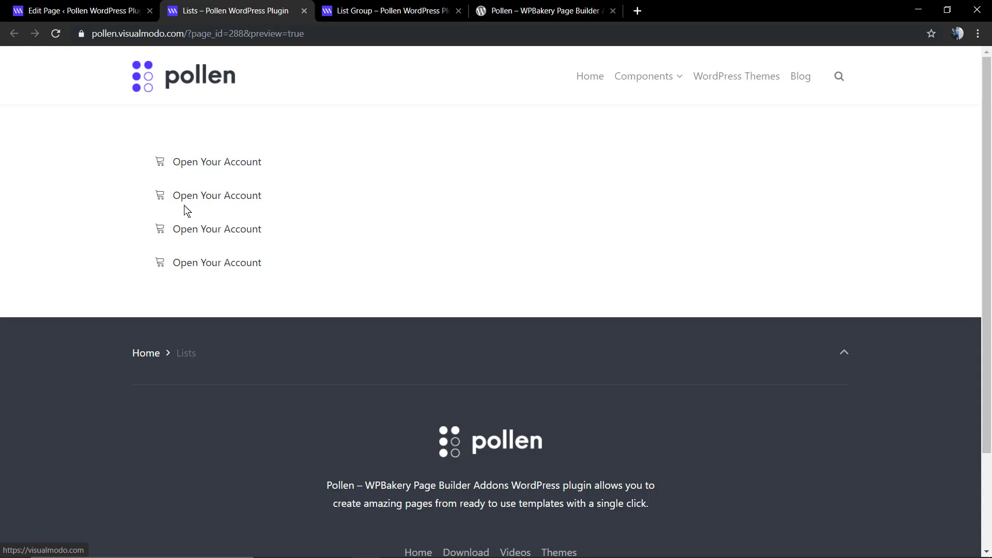
left_click(213, 167)
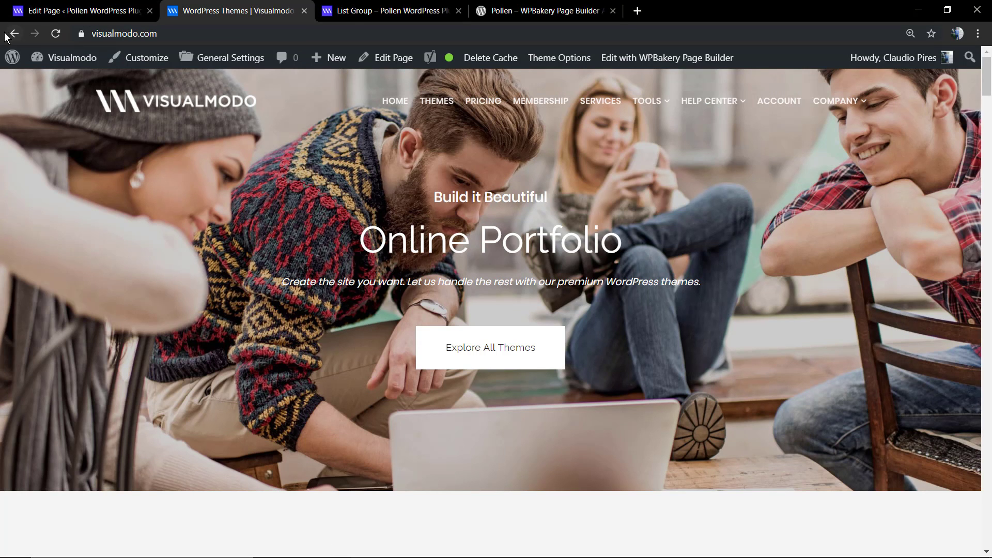
left_click(13, 33)
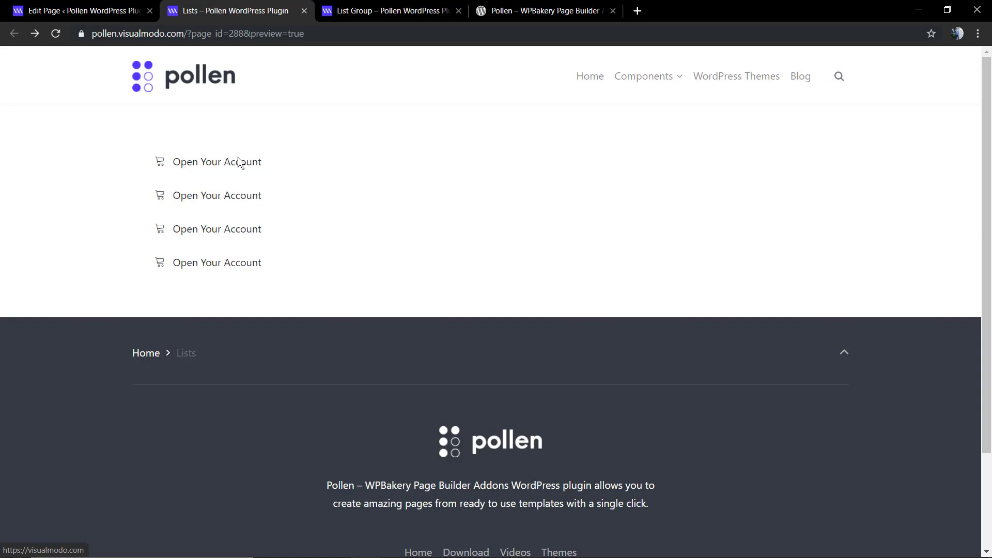
Set the List Group's List Mode to Link, save, and check it in the preview.
left_click(136, 10)
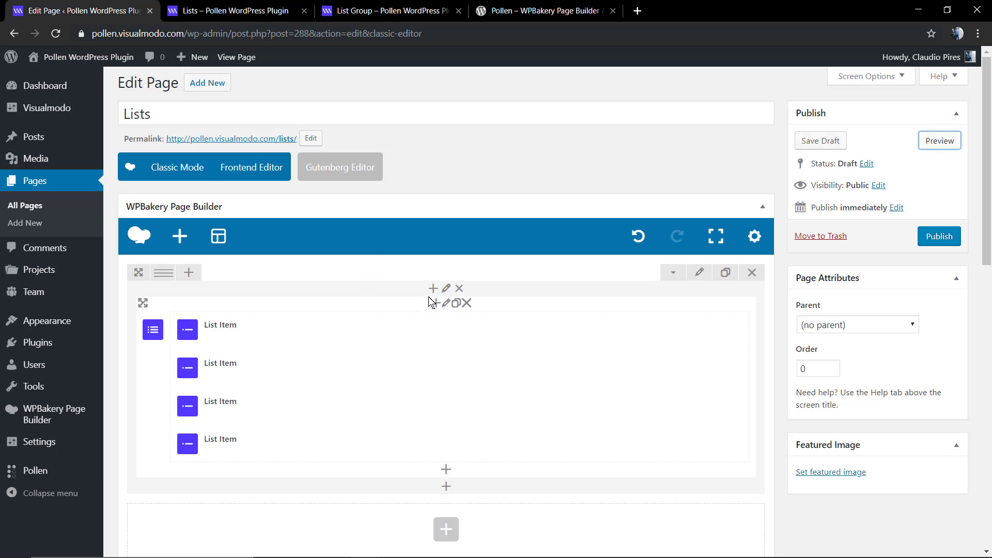
left_click(446, 303)
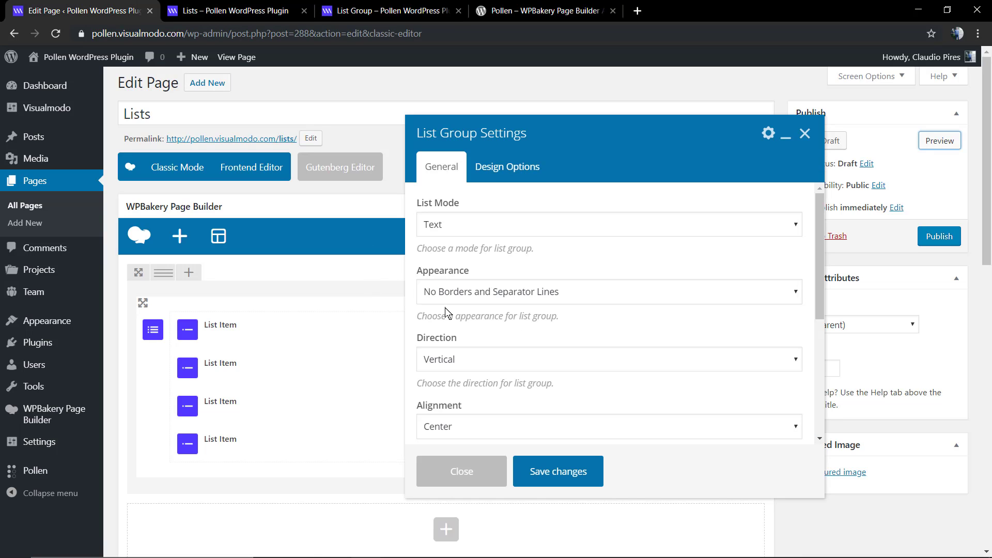
left_click(464, 226)
left_click(466, 253)
left_click(551, 471)
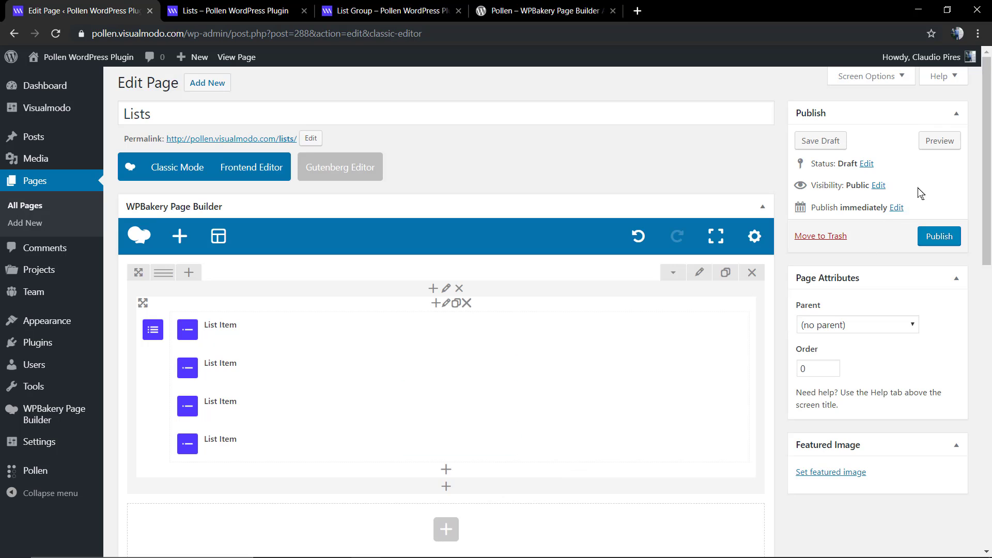
left_click(939, 141)
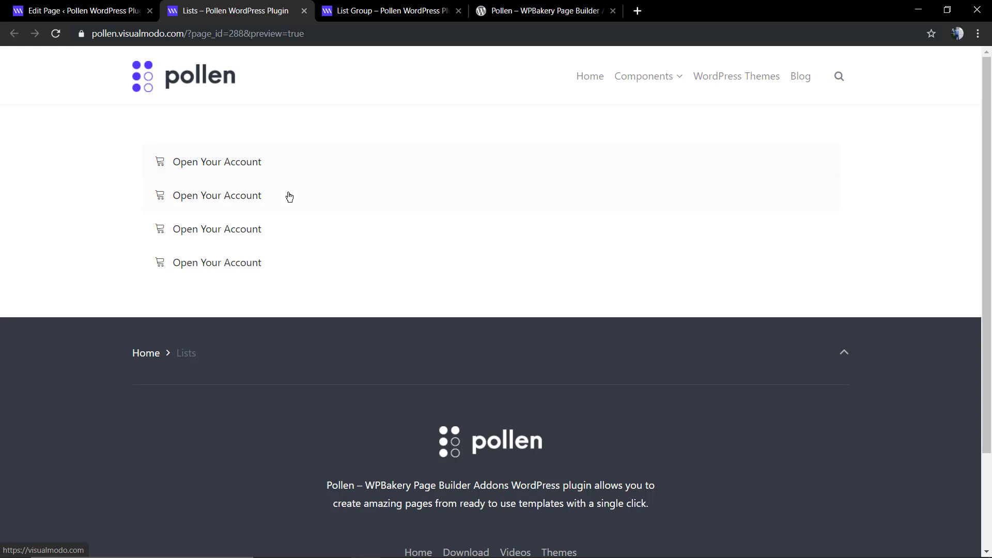
left_click(82, 10)
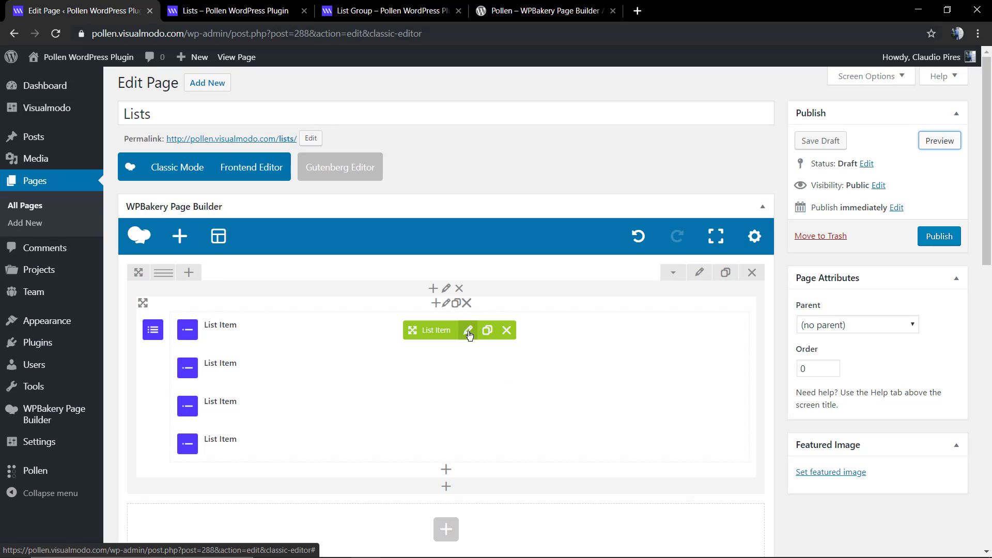
Look over the first List Item's settings and save them unchanged.
left_click(468, 331)
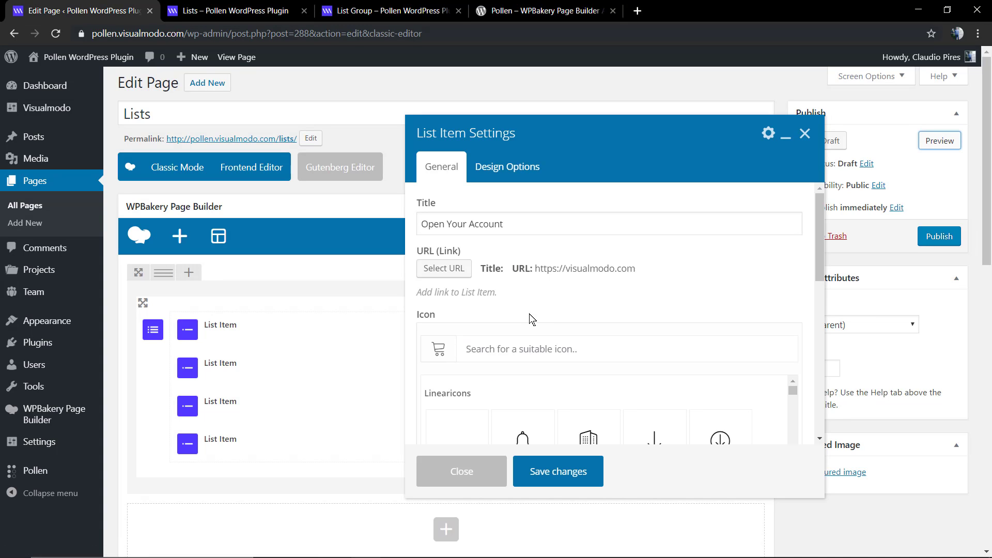
scroll(561, 281, "down", 2)
scroll(627, 222, "down", 5)
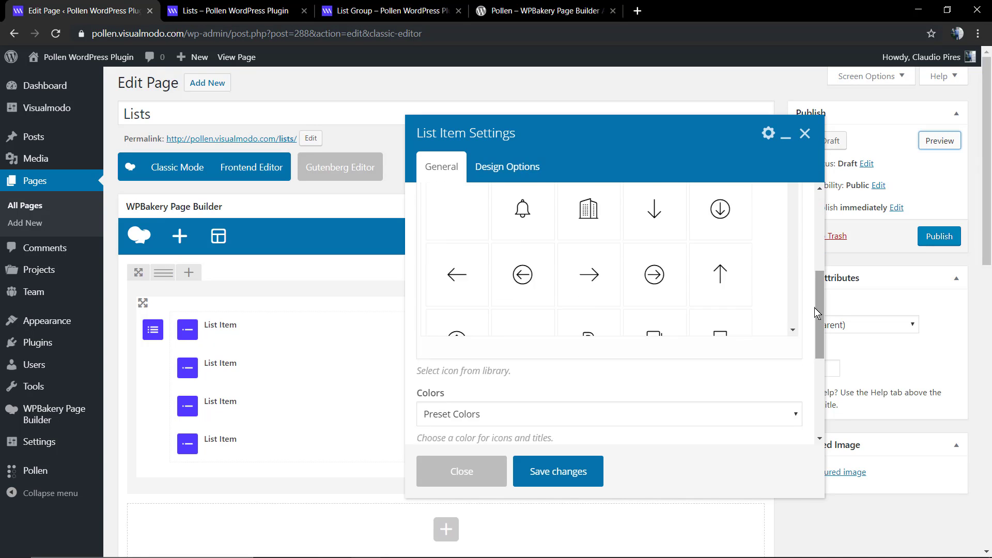
scroll(614, 324, "down", 1)
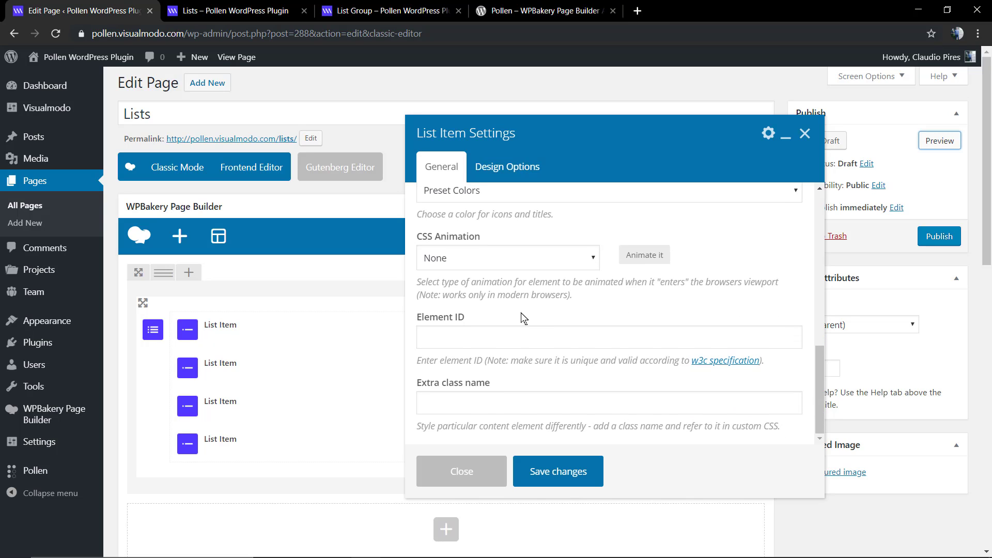
scroll(491, 258, "up", 5)
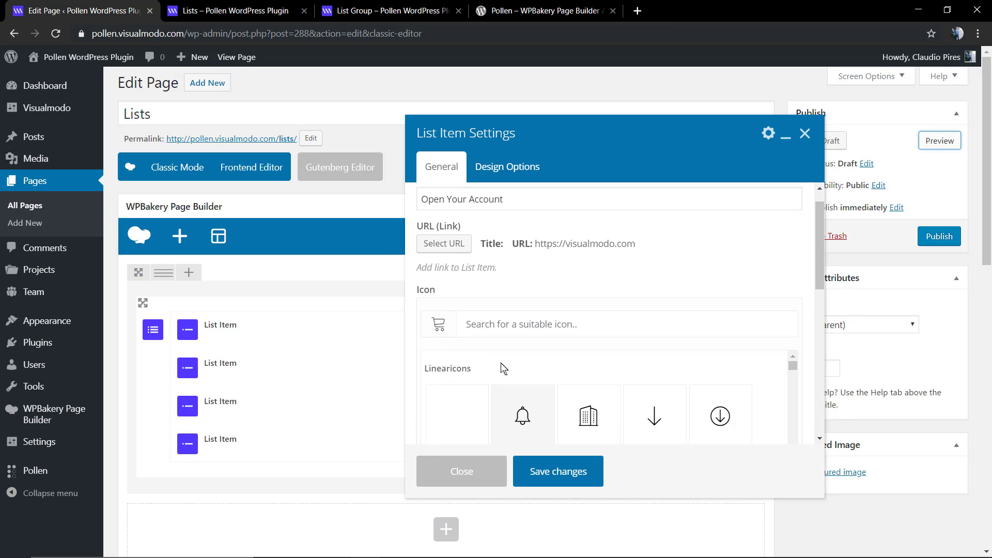
scroll(494, 259, "up", 1)
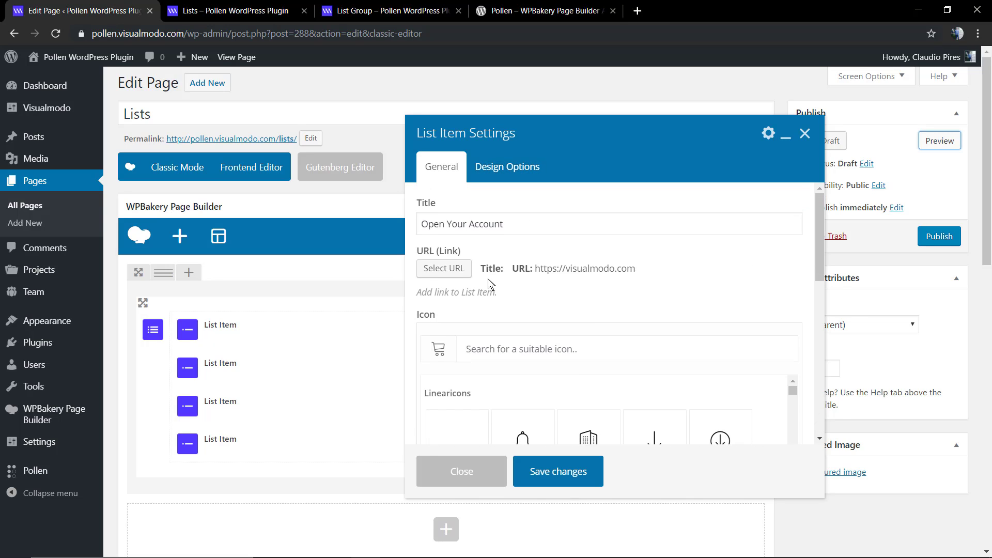
left_click(534, 483)
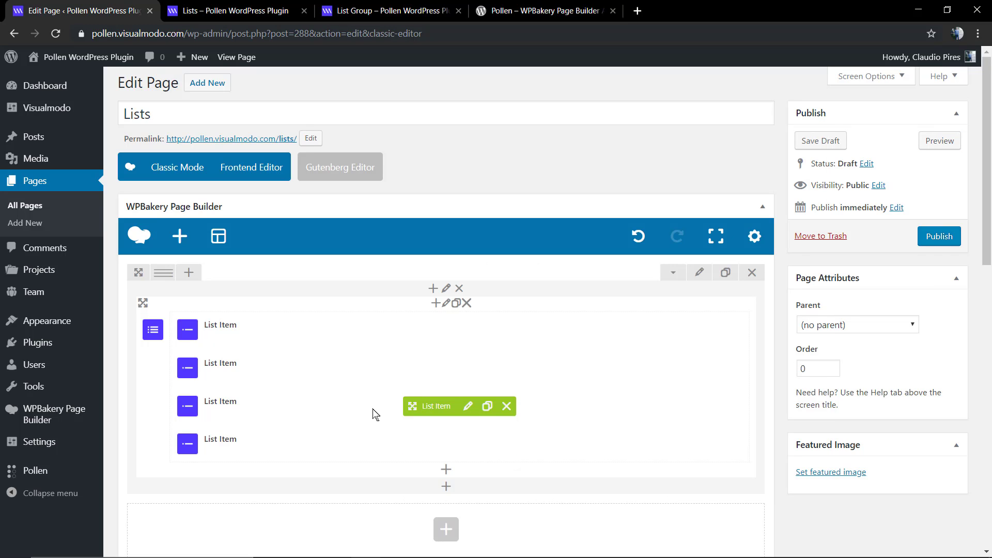
Set the List Group's Appearance to Separator Lines, save, and preview the page.
left_click(445, 303)
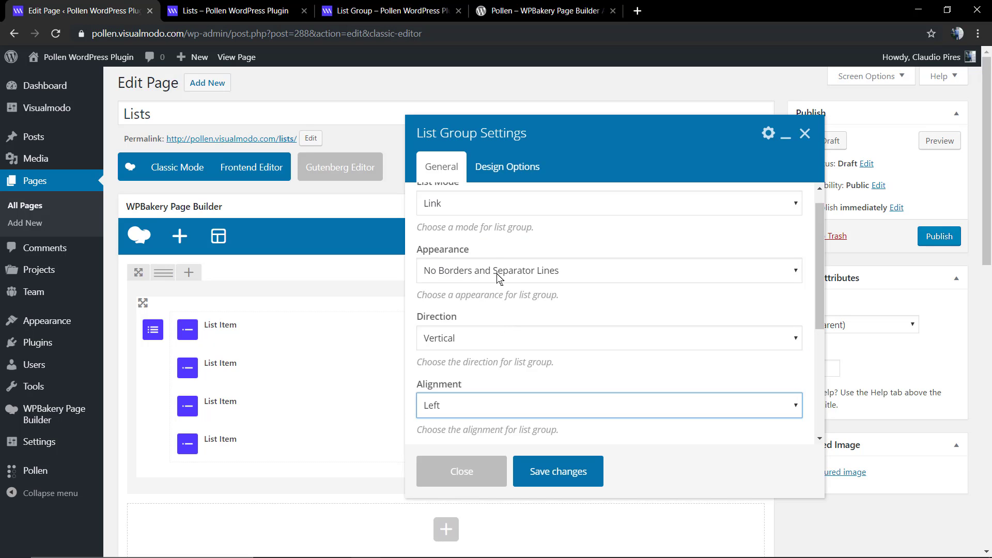
left_click(497, 271)
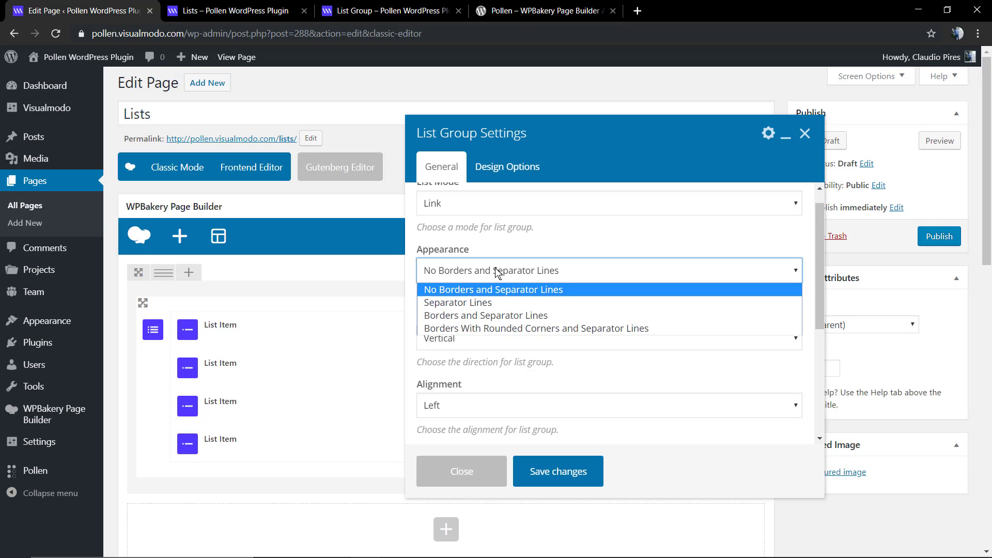
left_click(483, 303)
left_click(552, 470)
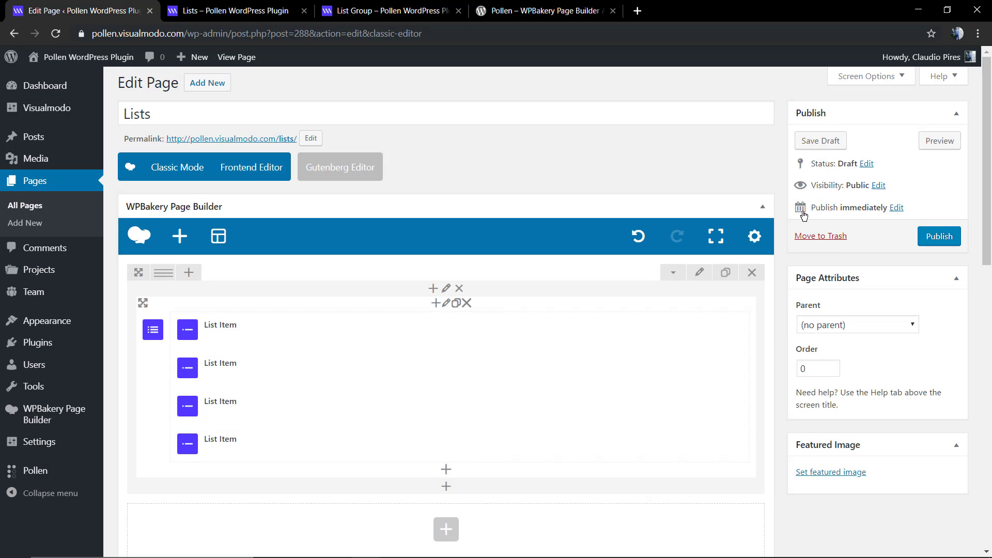
left_click(929, 140)
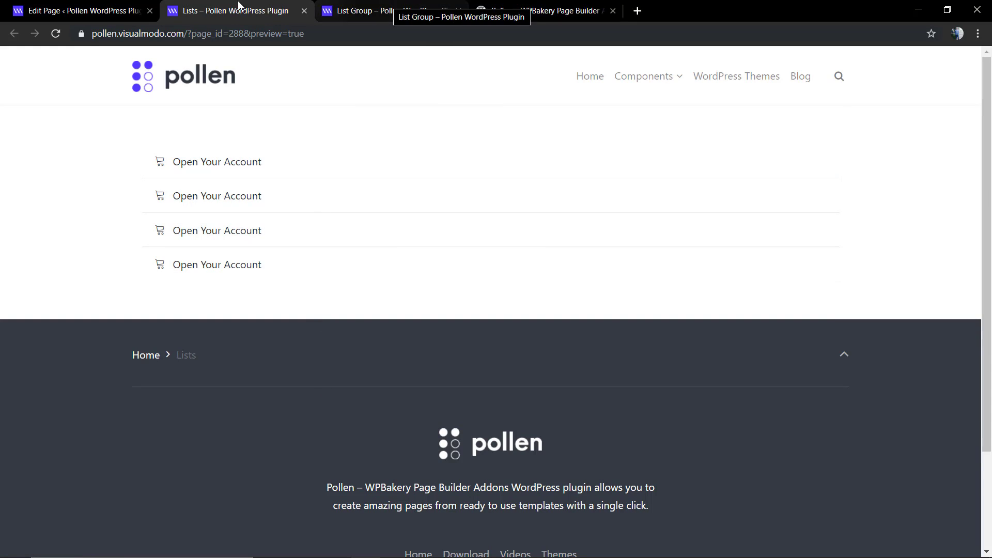
Leave the Lists preview and return to the Edit Page editor.
left_click(139, 6)
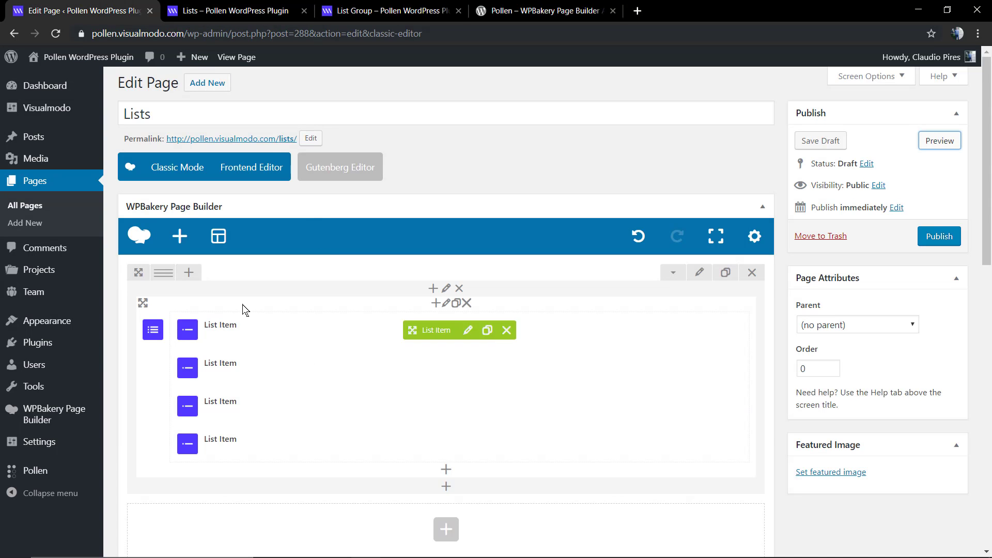
Split the row into the 1/3+1/3+1/3 layout and preview the three-column page.
mouse_move(164, 273)
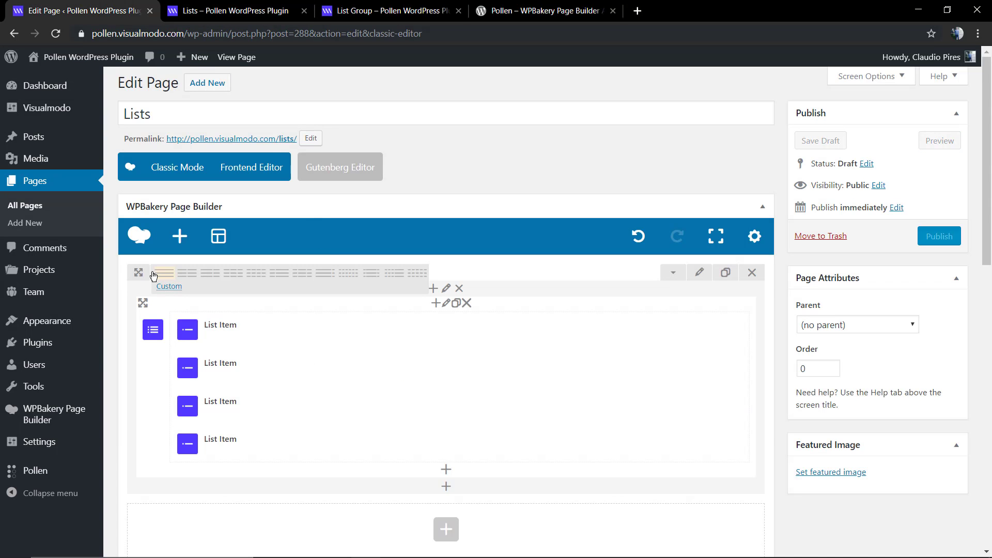
left_click(233, 273)
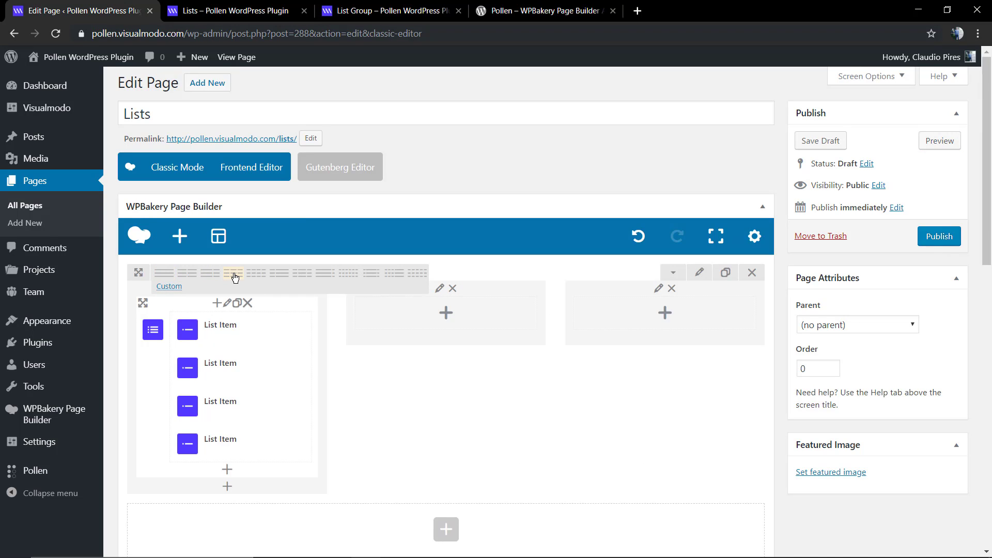
left_click(914, 148)
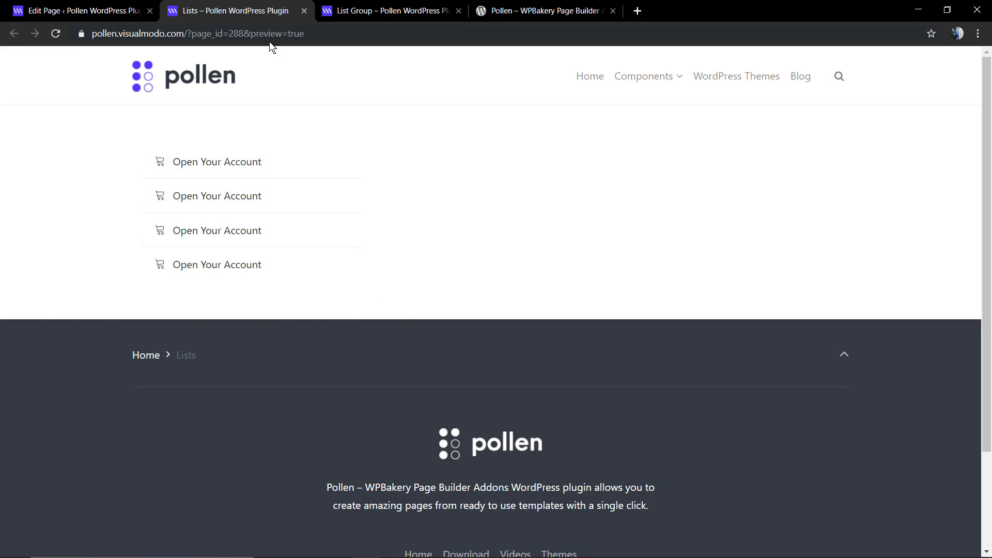
left_click(83, 11)
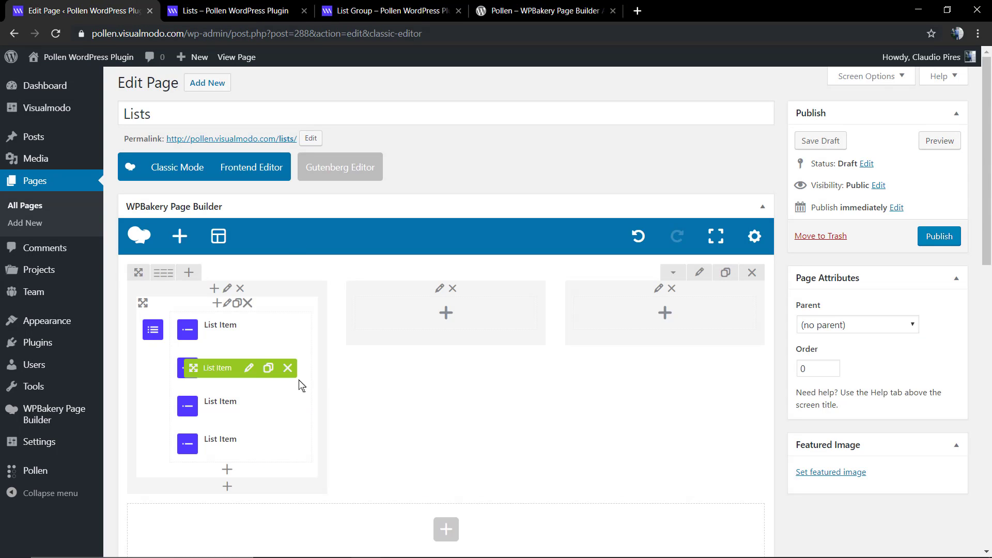
Set the List Group appearance to Borders and Separator Lines and save.
left_click(227, 304)
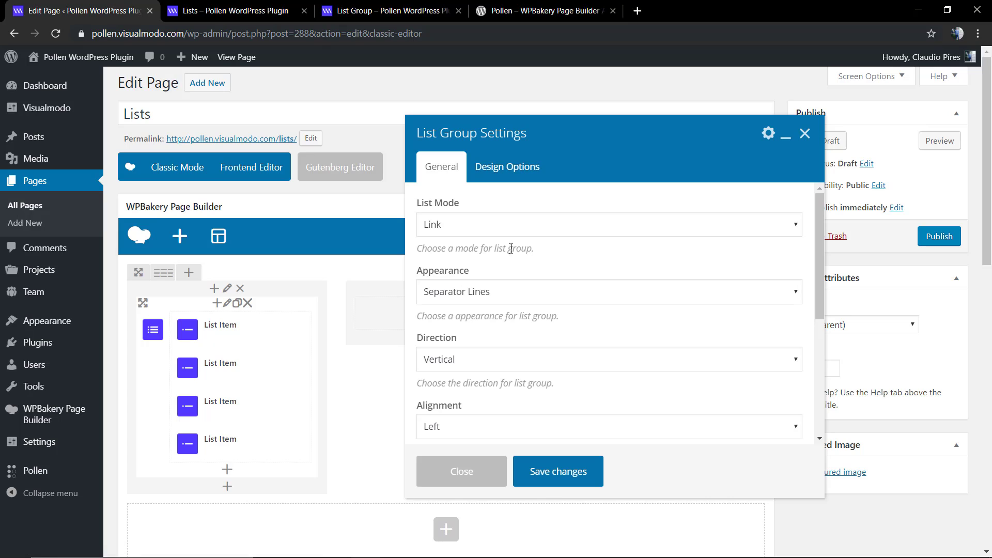
left_click(496, 292)
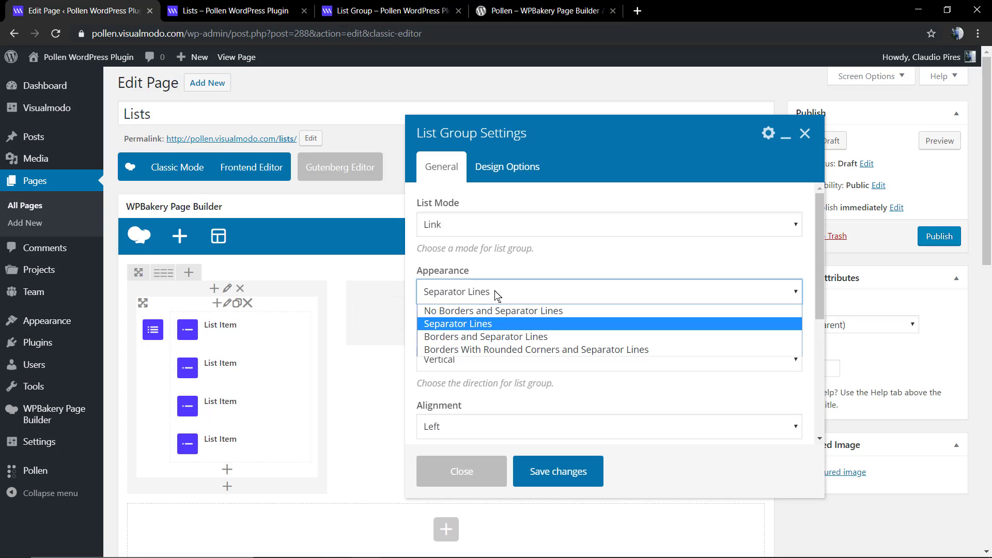
left_click(489, 339)
left_click(559, 476)
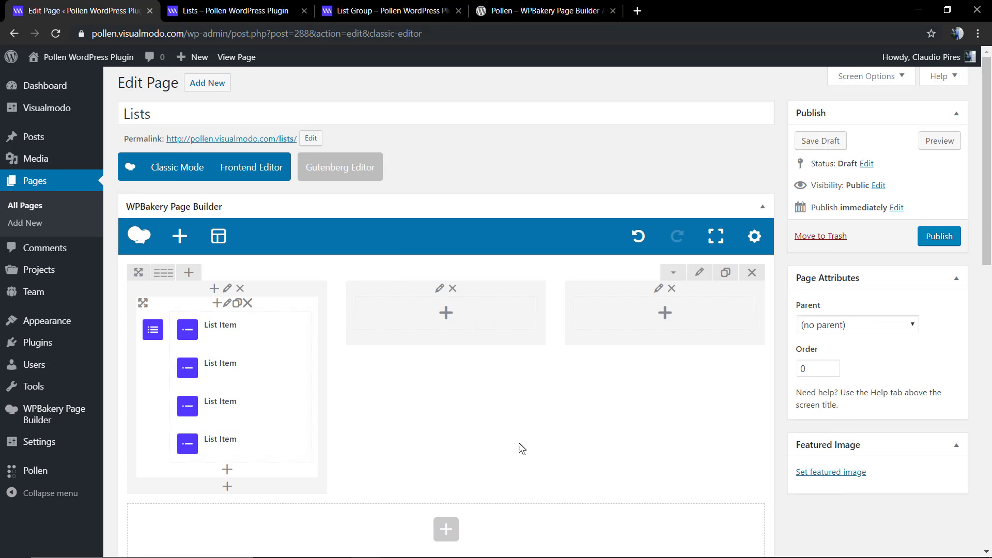
Clone the list group into the second and third columns and preview all three.
left_click(238, 304)
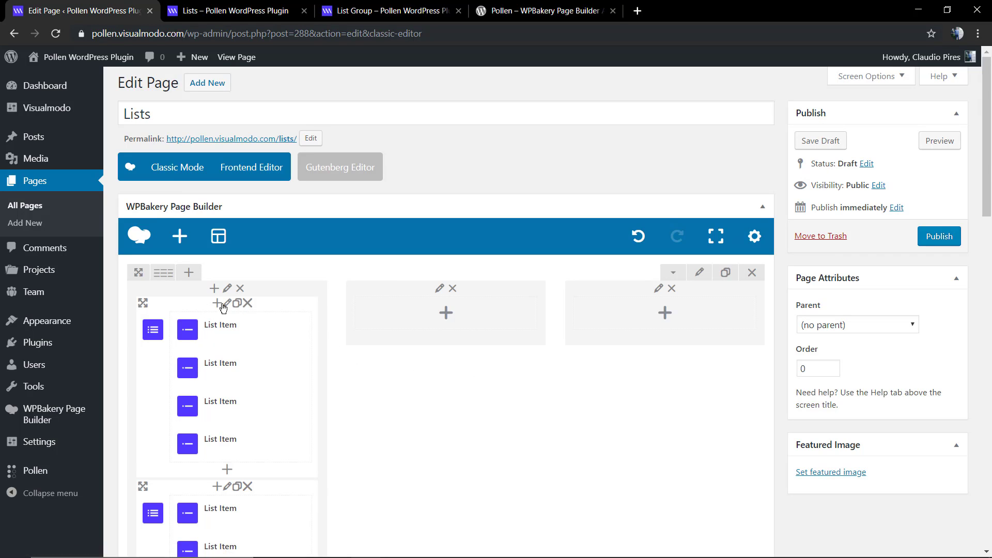
left_click_drag(143, 303, 445, 323)
left_click_drag(138, 303, 659, 340)
left_click(939, 140)
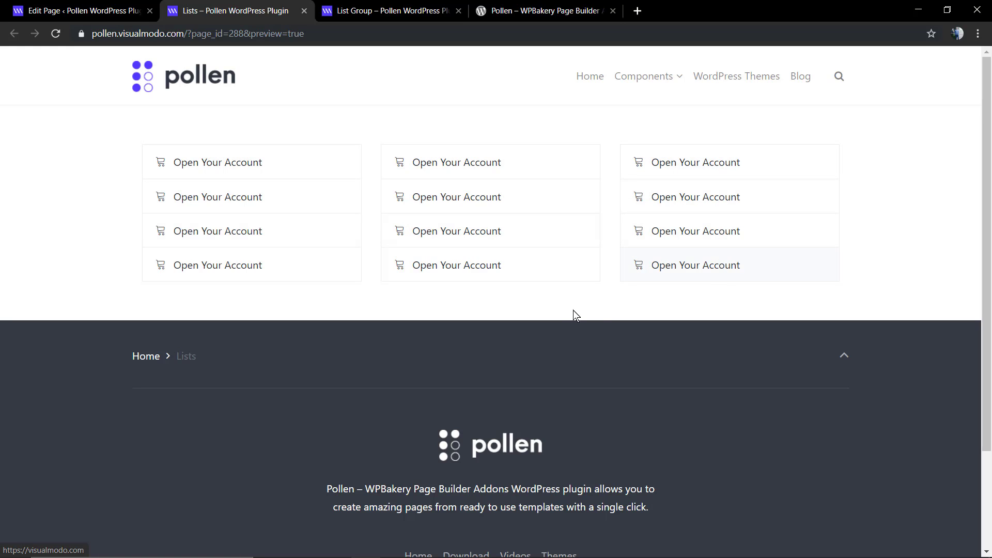
left_click(77, 10)
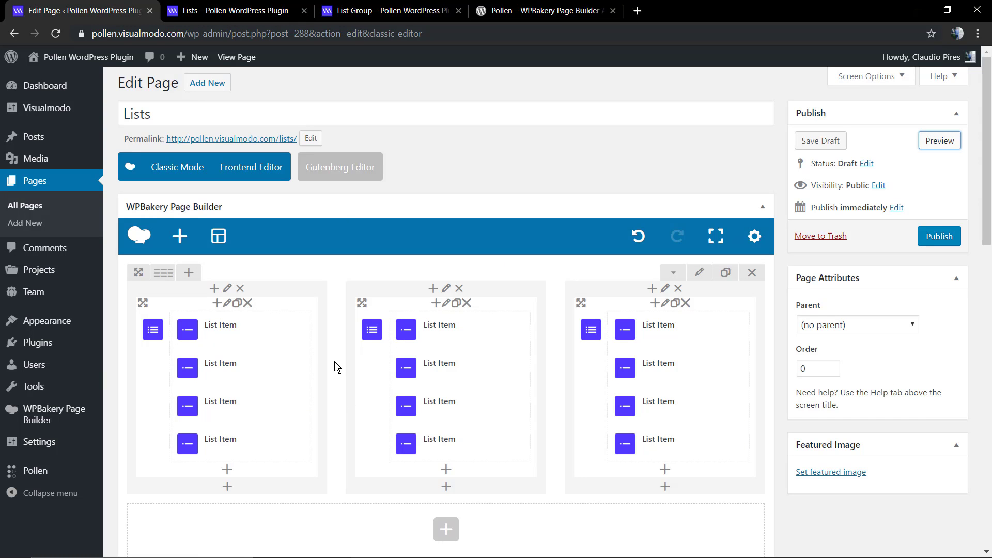
Give the middle list group Borders With Rounded Corners and Separator Lines, then preview it.
left_click(448, 306)
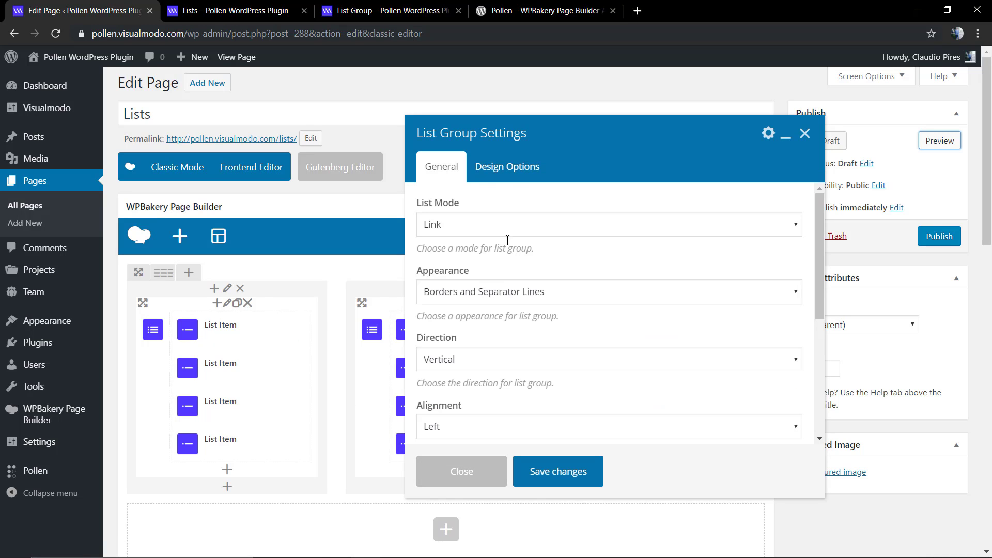
left_click(495, 294)
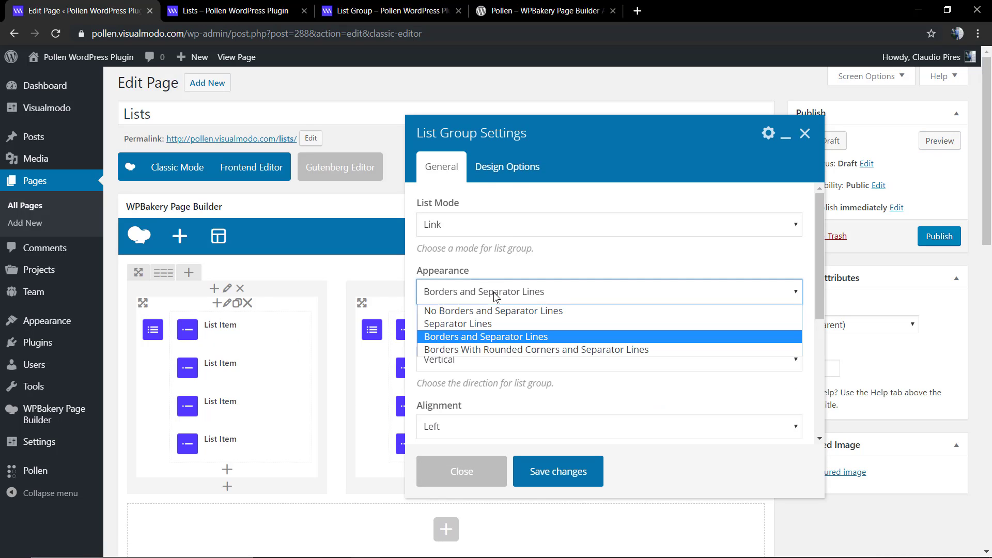
left_click(496, 349)
left_click(553, 472)
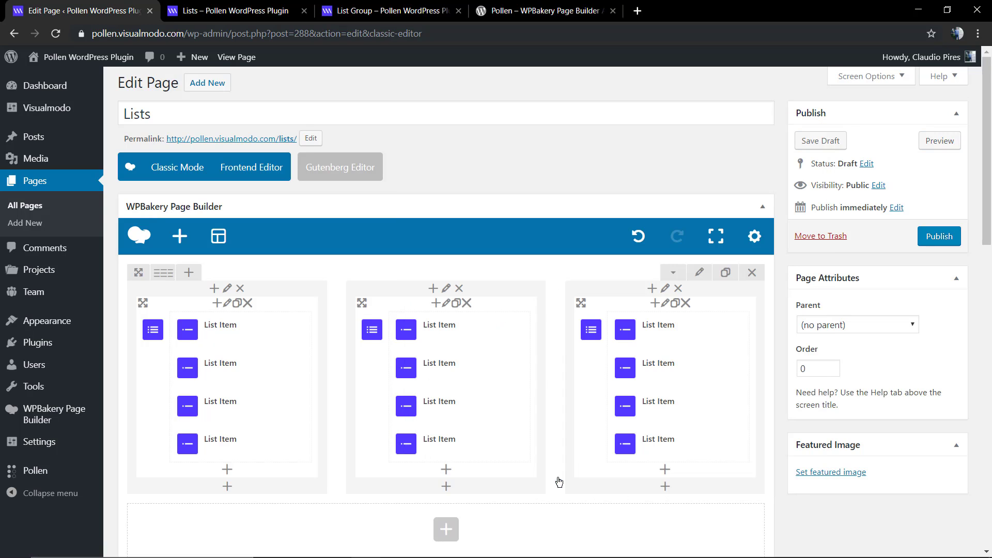
left_click(946, 141)
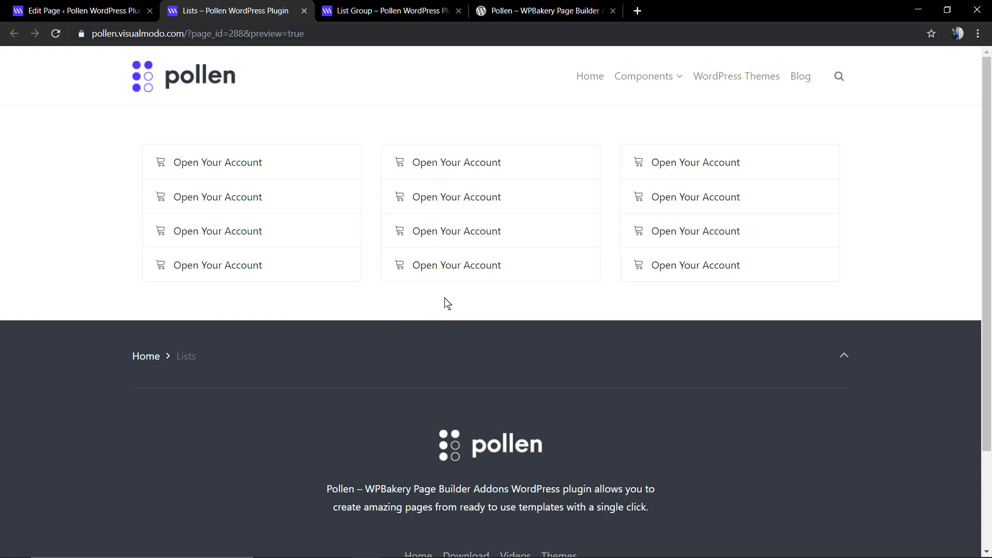
left_click(434, 7)
left_click(232, 8)
left_click(129, 6)
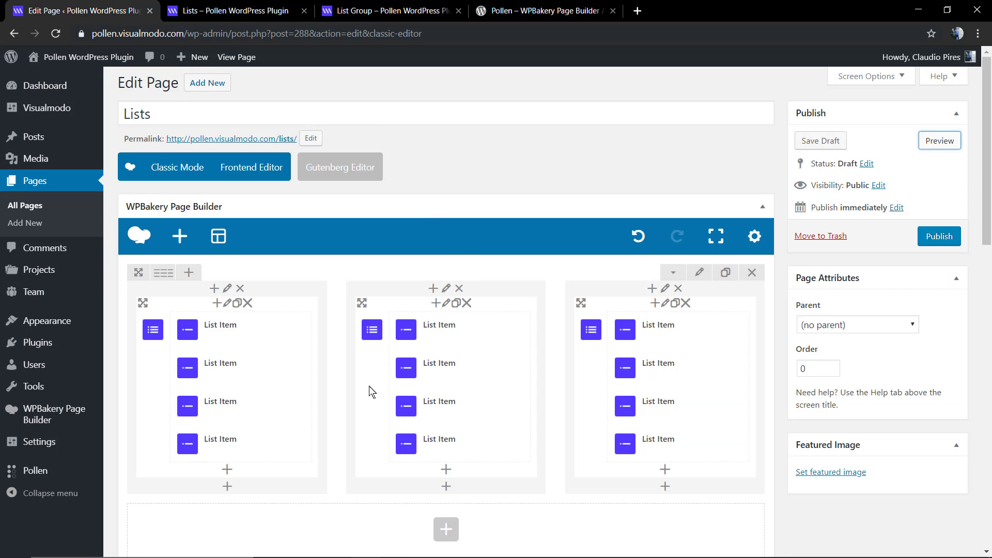
Give the middle list item custom colours, orange #dd9933 icon and dark grey title, and preview.
left_click(476, 333)
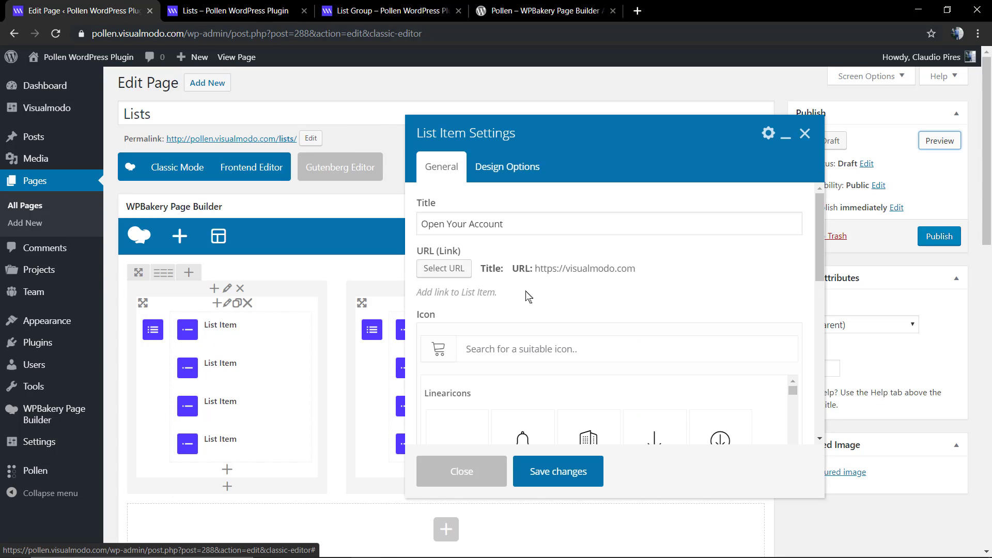
scroll(572, 330, "down", 10)
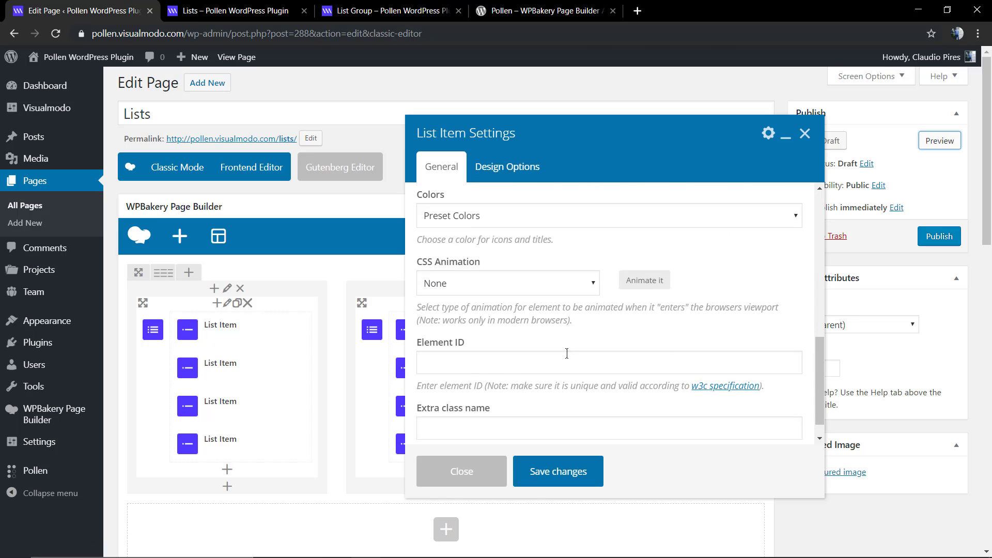
left_click(485, 216)
left_click(490, 248)
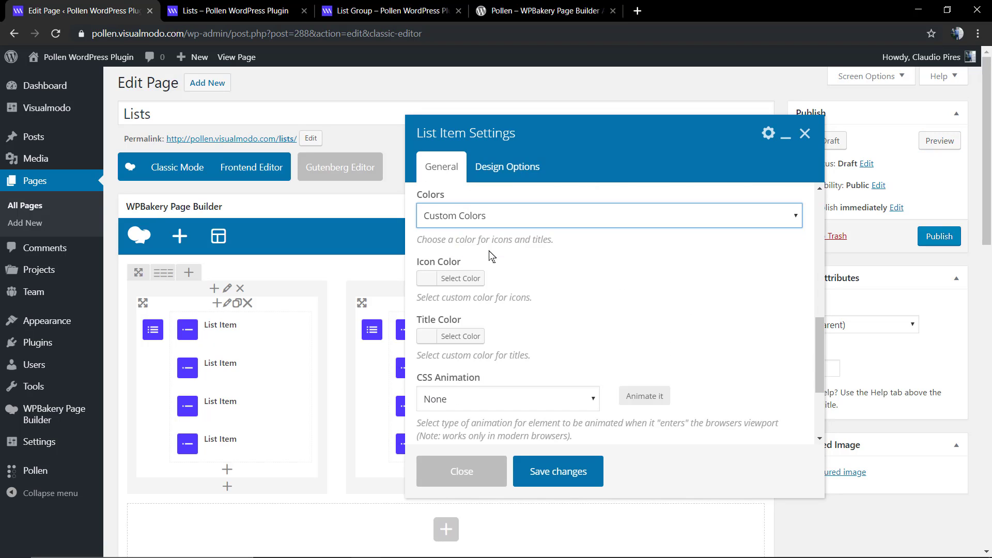
left_click(466, 279)
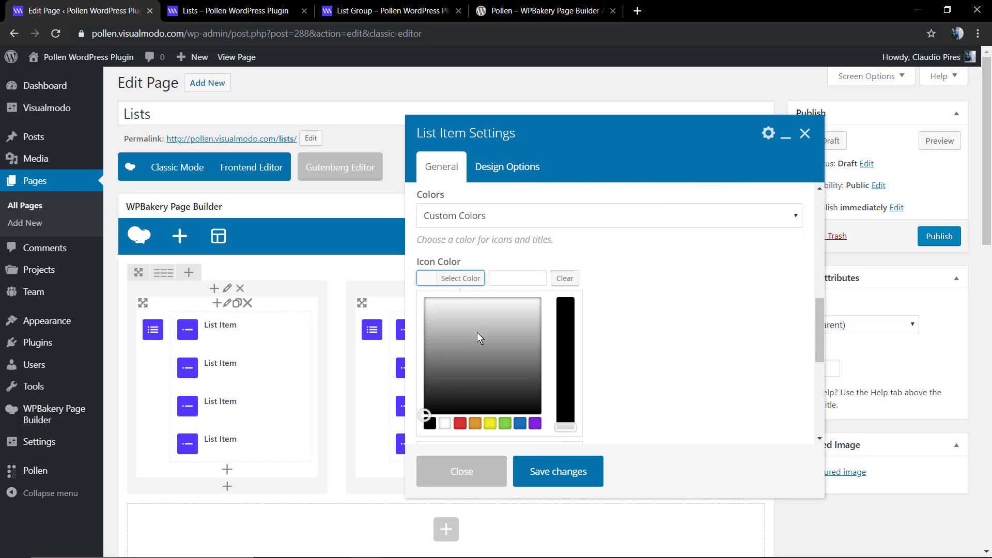
left_click(474, 423)
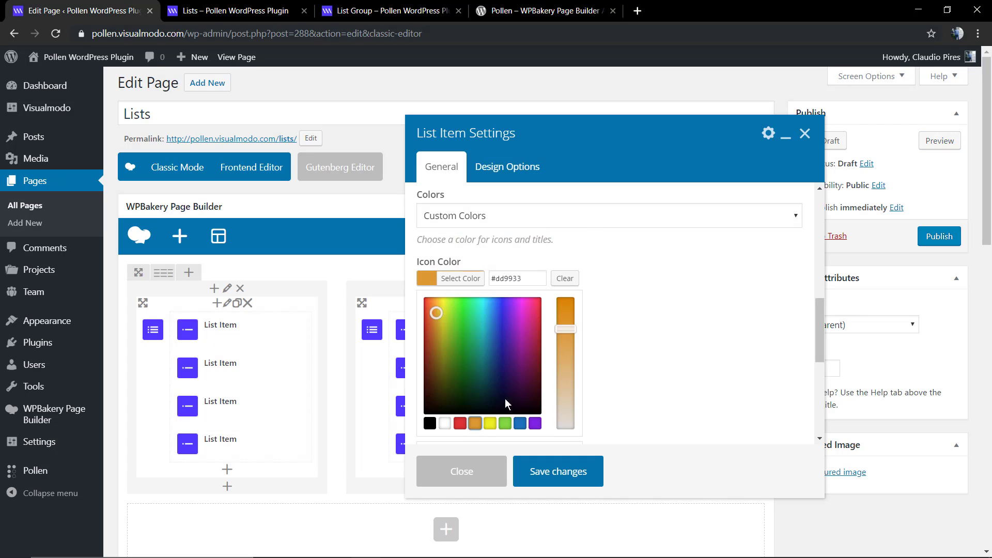
left_click(684, 372)
left_click(457, 336)
scroll(469, 351, "down", 2)
left_click(450, 347)
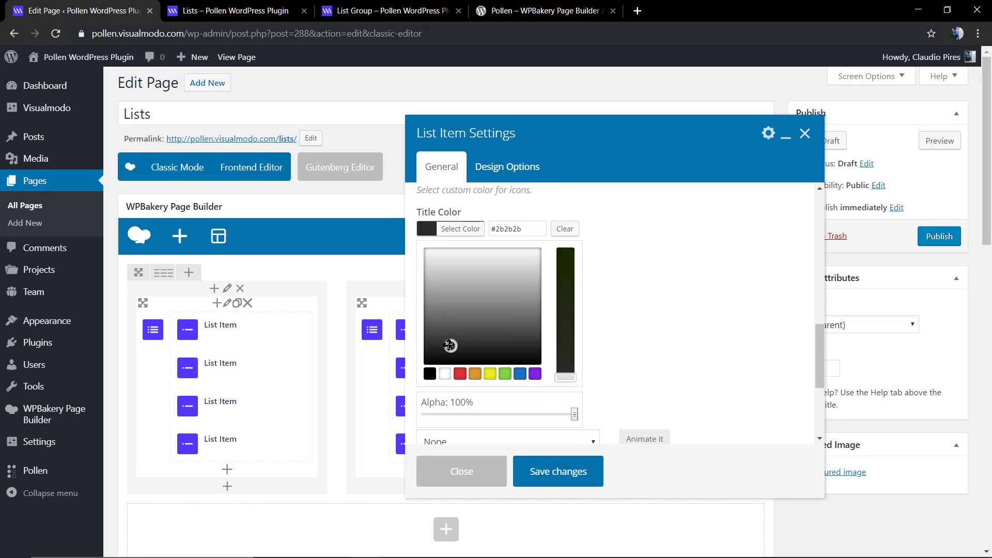
left_click(424, 347)
left_click(558, 471)
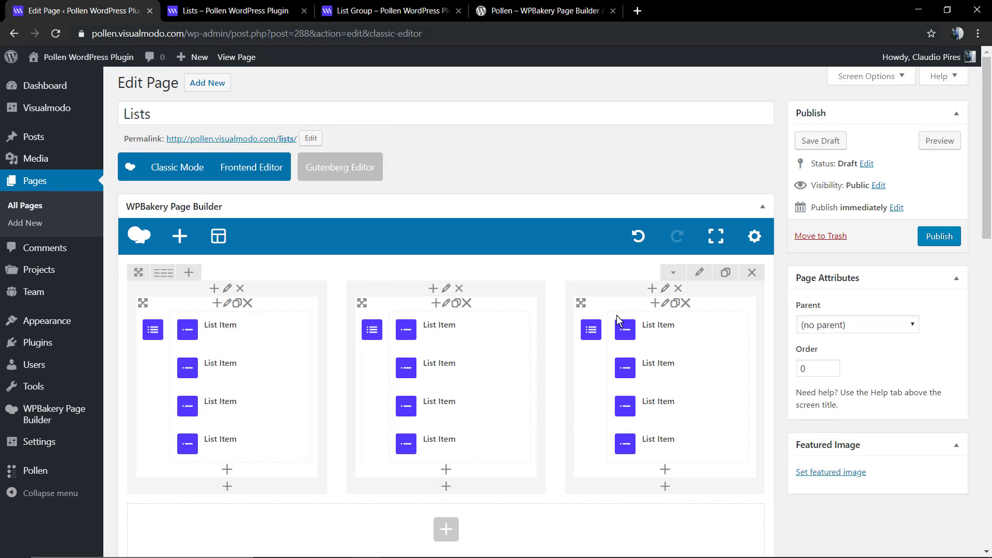
left_click(940, 141)
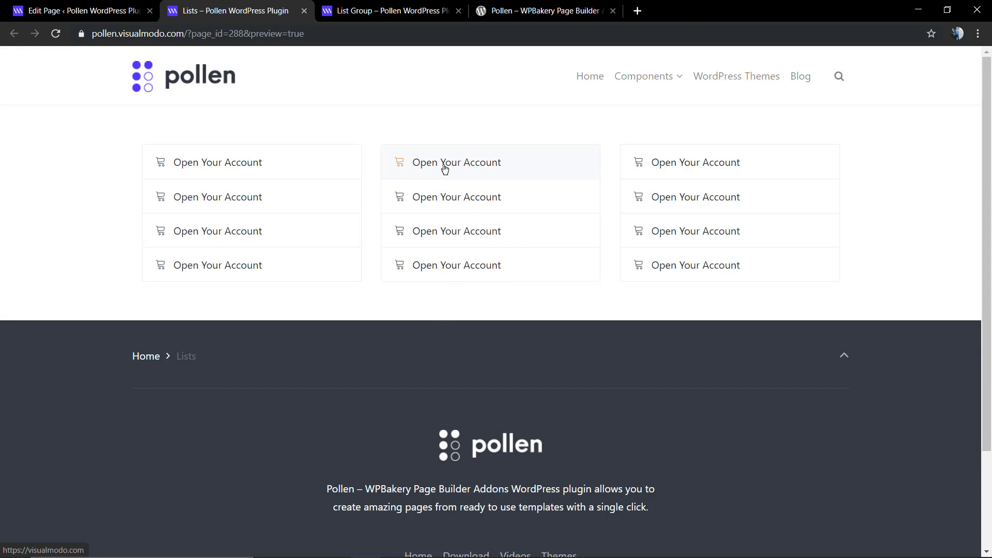
Replace the middle group's second item with a copy of the recoloured item and preview.
left_click(129, 10)
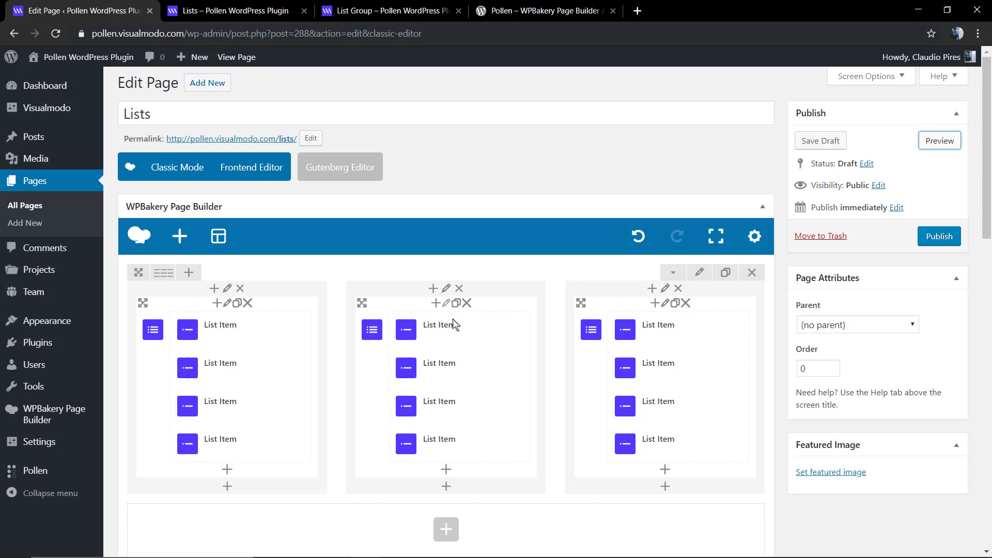
left_click(506, 368)
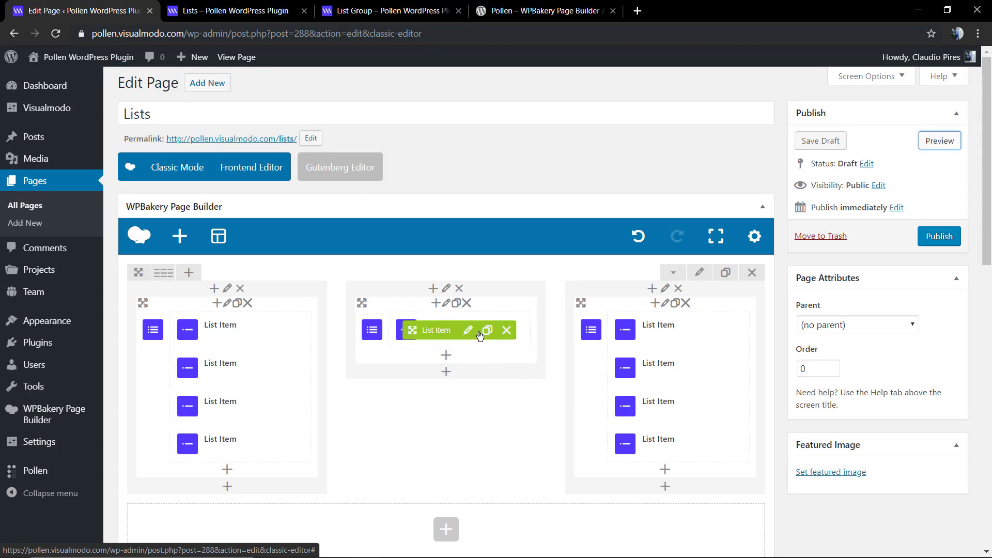
left_click(486, 330)
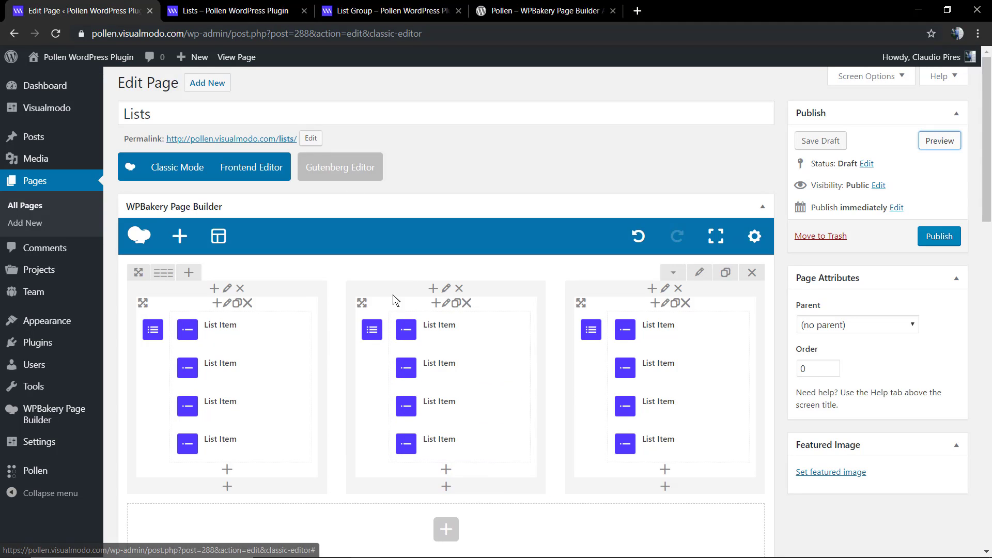
left_click(938, 140)
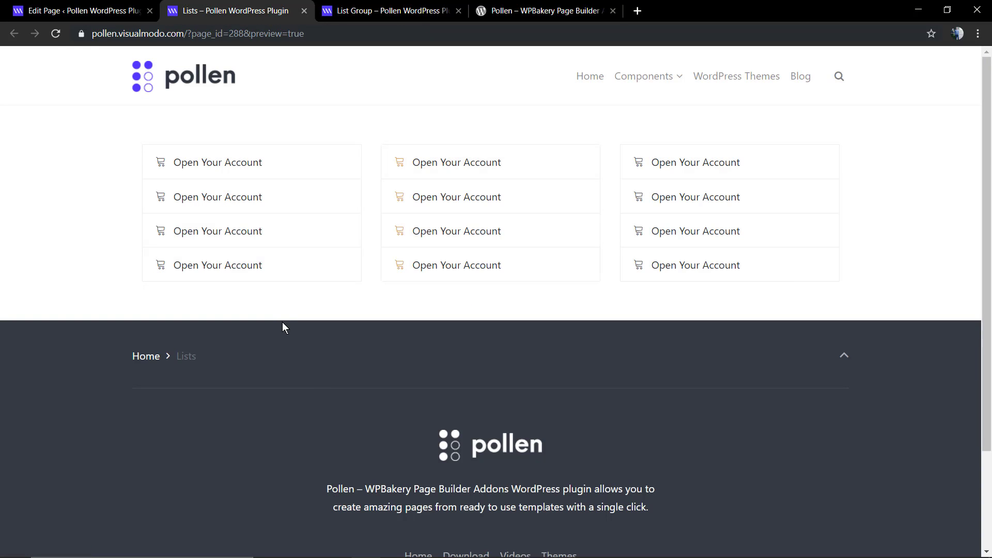
Make the row a single full-width column and delete the two extra list group sections.
left_click(91, 6)
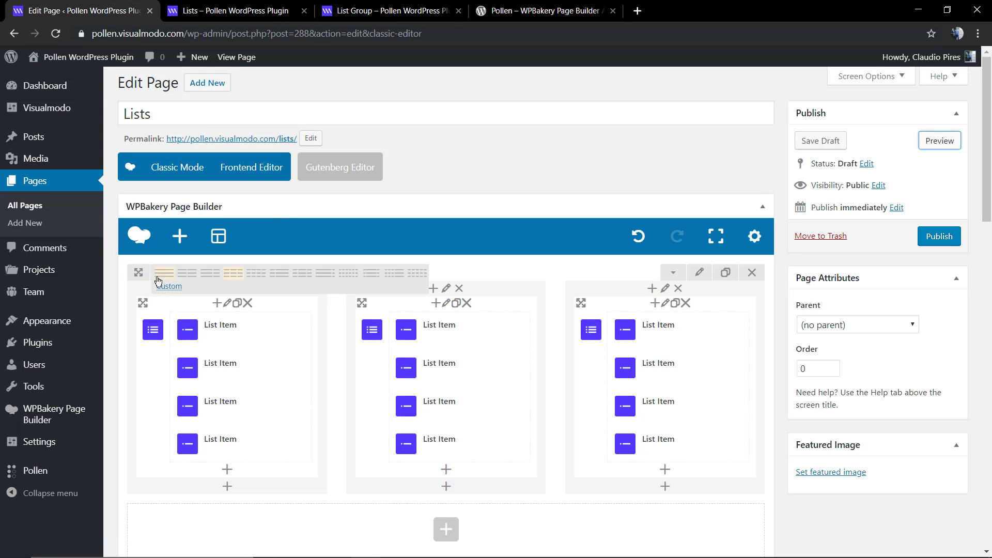
left_click(164, 274)
mouse_move(453, 370)
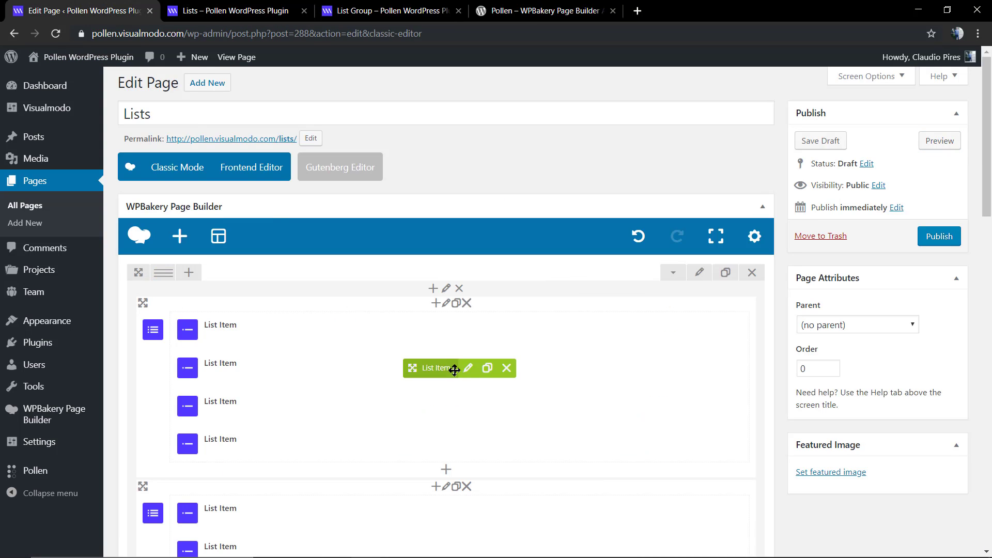
scroll(486, 470, "down", 3)
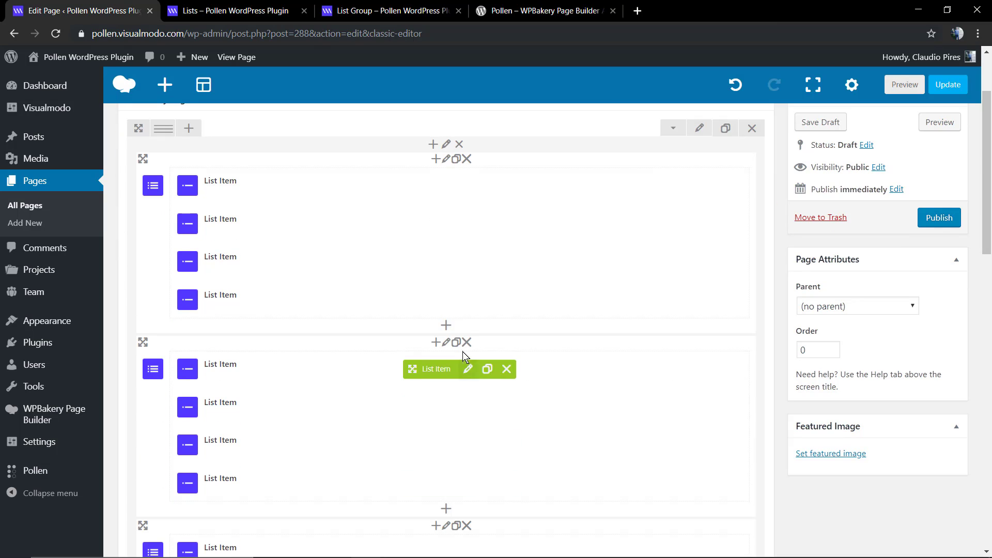
left_click(467, 342)
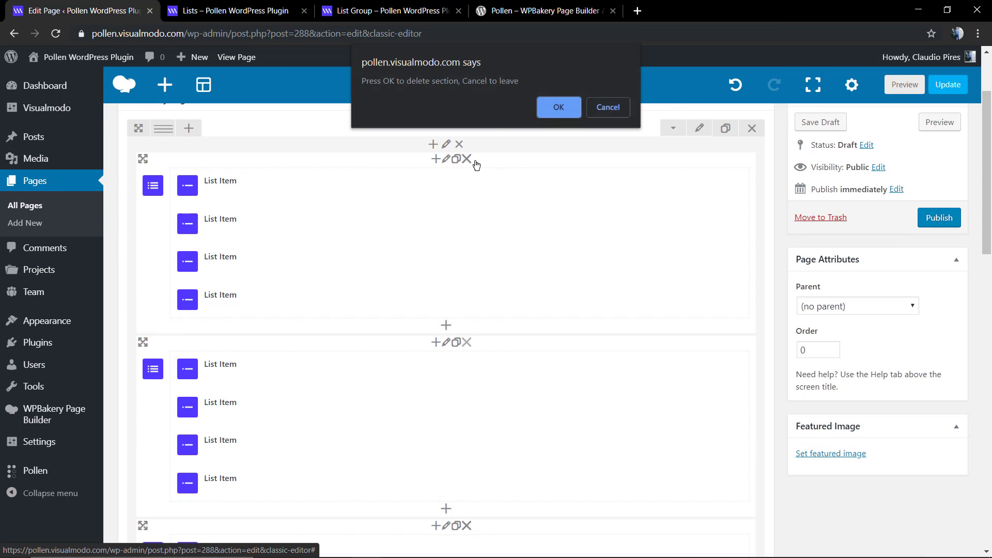
left_click(558, 107)
left_click(467, 342)
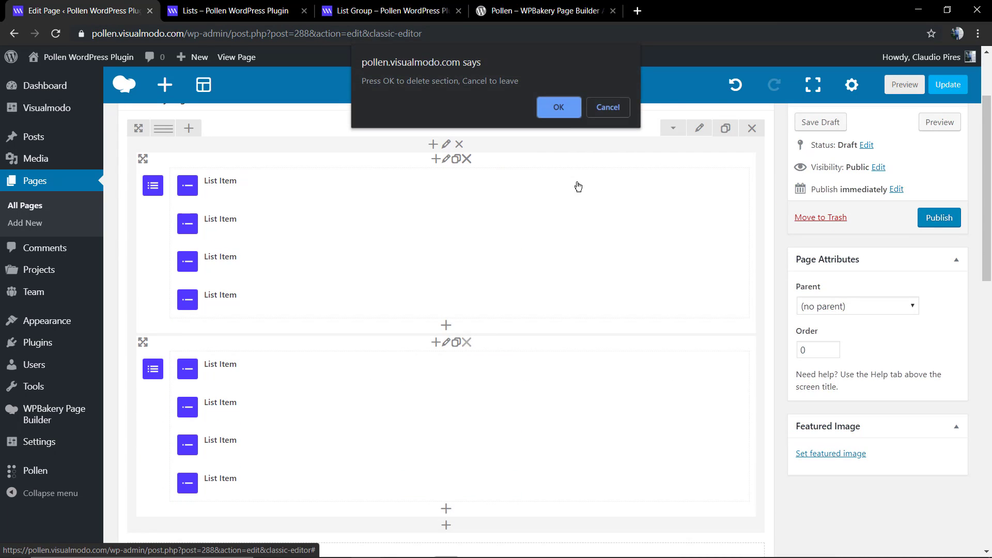
left_click(568, 109)
scroll(381, 326, "up", 3)
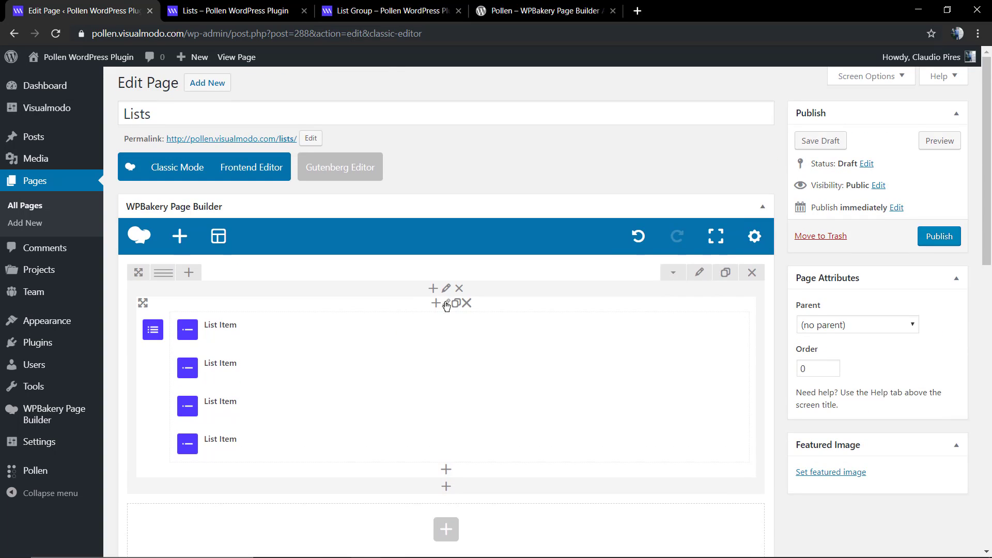
Set the List Group direction to Horizontal and alignment to Center, then preview.
left_click(447, 305)
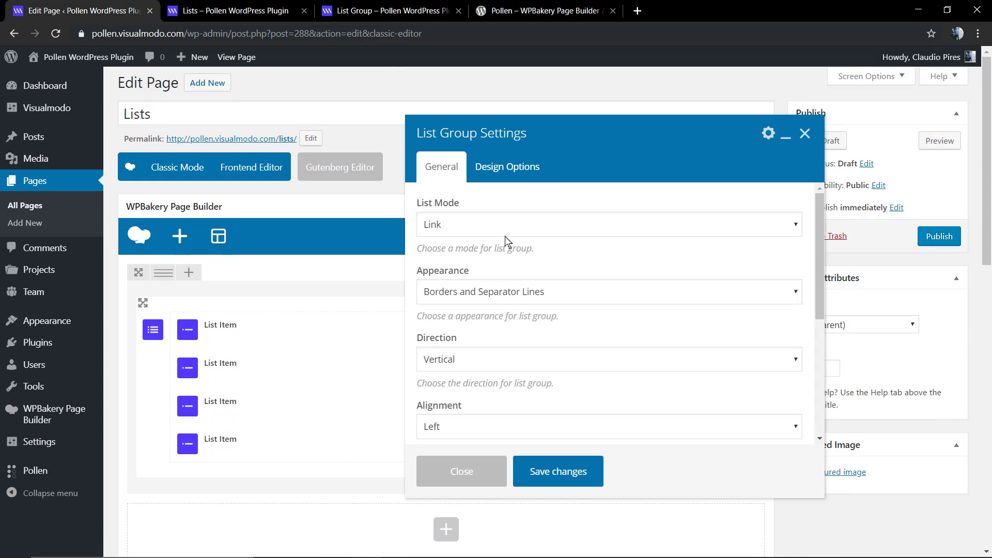
scroll(498, 347, "down", 2)
left_click(488, 253)
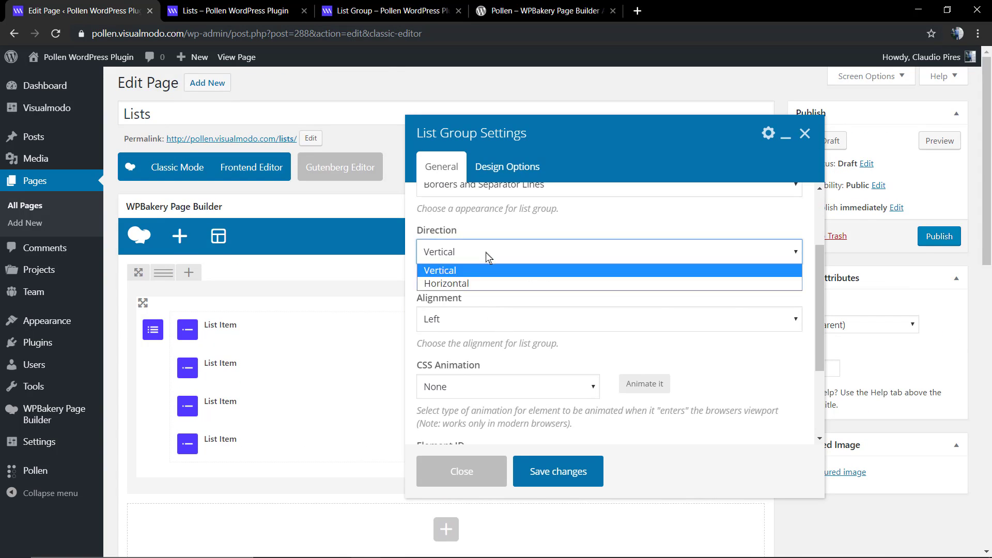
left_click(489, 283)
left_click(474, 326)
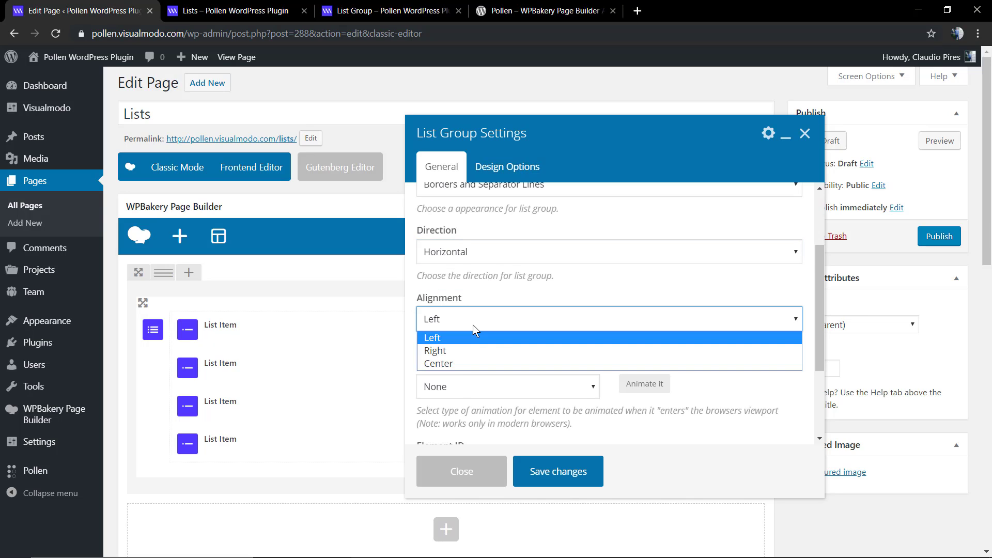
left_click(467, 363)
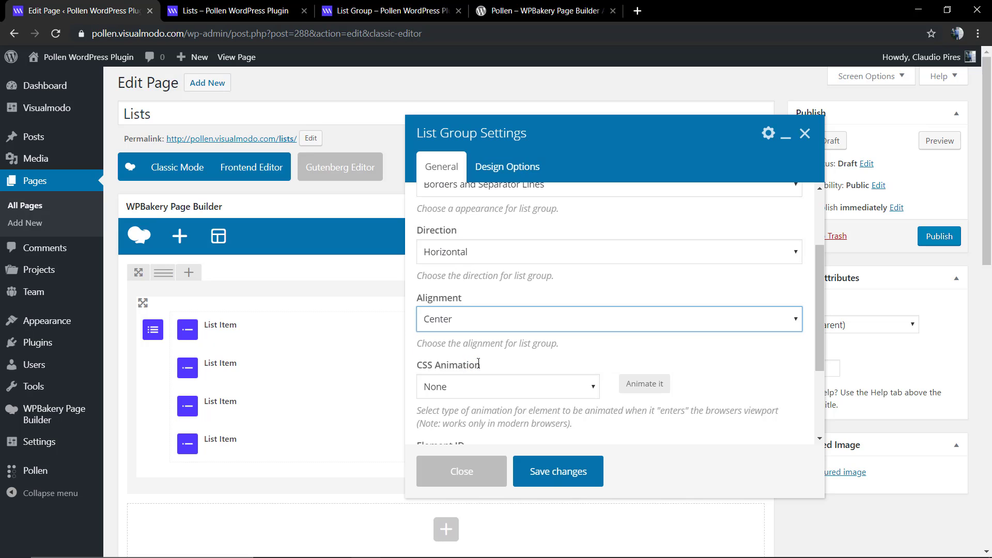
left_click(557, 481)
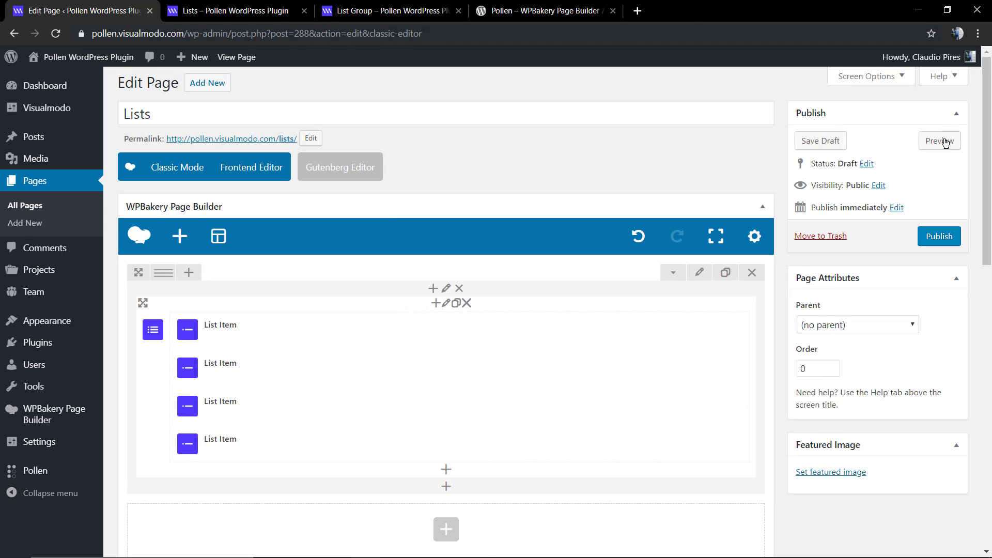
left_click(940, 140)
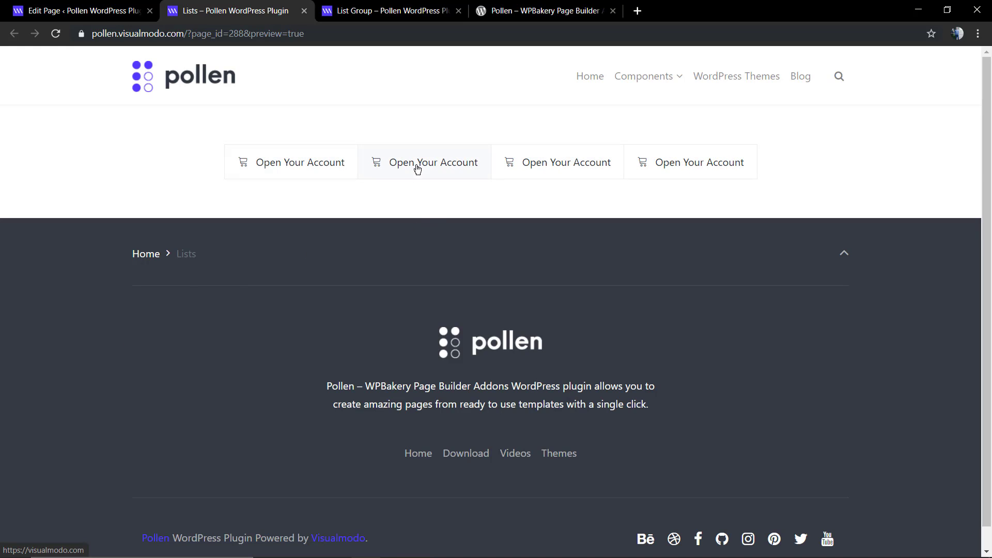
Change the horizontal List Group's alignment to Left and preview the result.
left_click(127, 9)
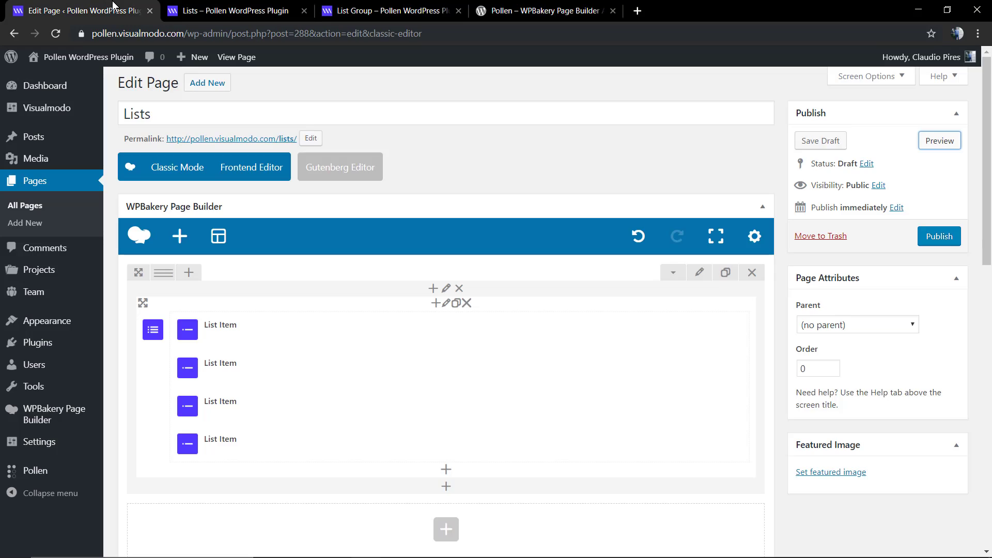
left_click(446, 304)
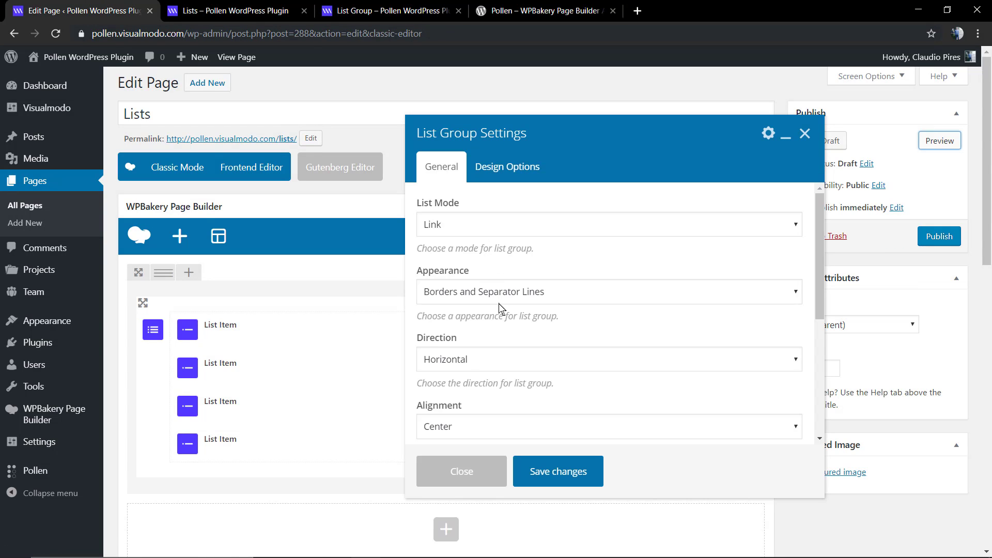
left_click(474, 360)
left_click(473, 360)
scroll(471, 341, "down", 2)
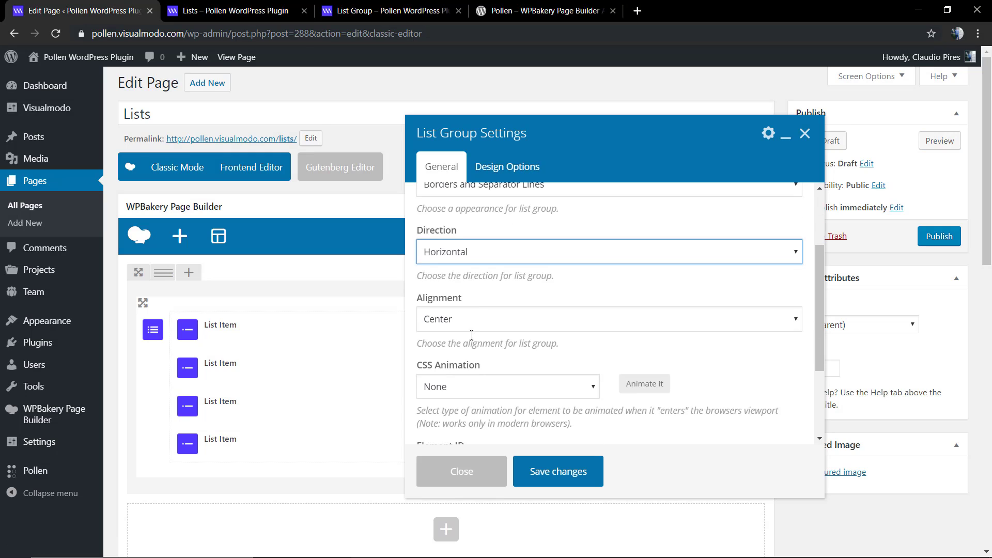
left_click(473, 320)
left_click(470, 337)
left_click(550, 471)
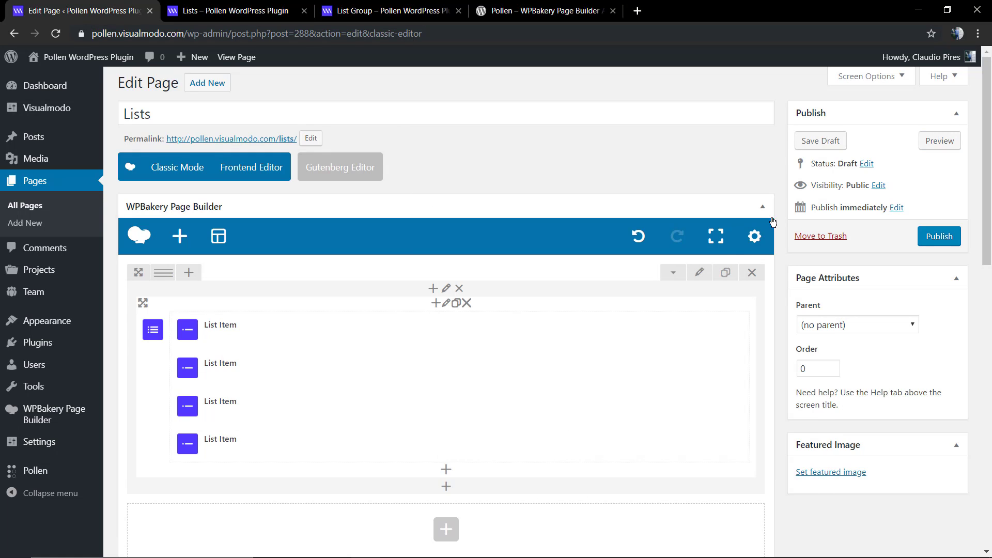
left_click(939, 145)
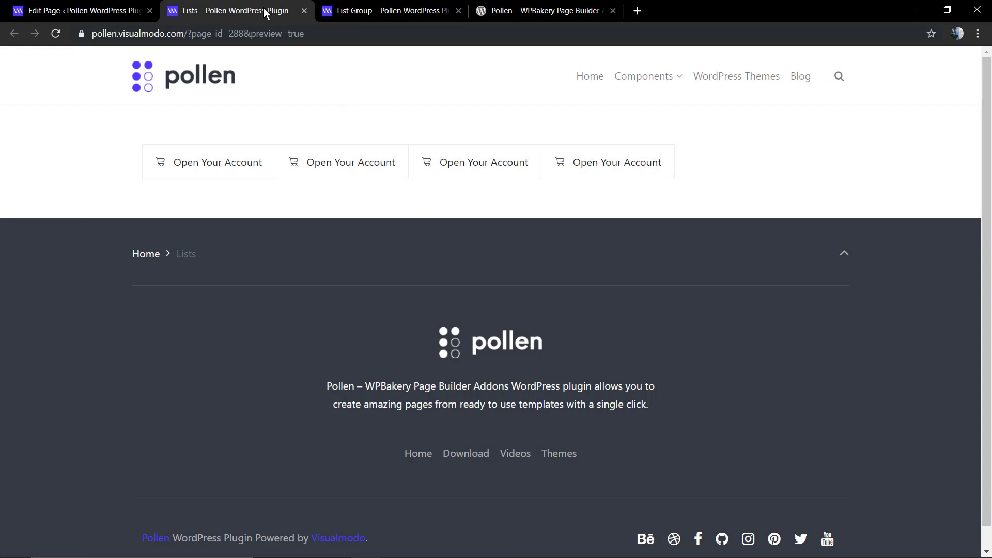
left_click(143, 7)
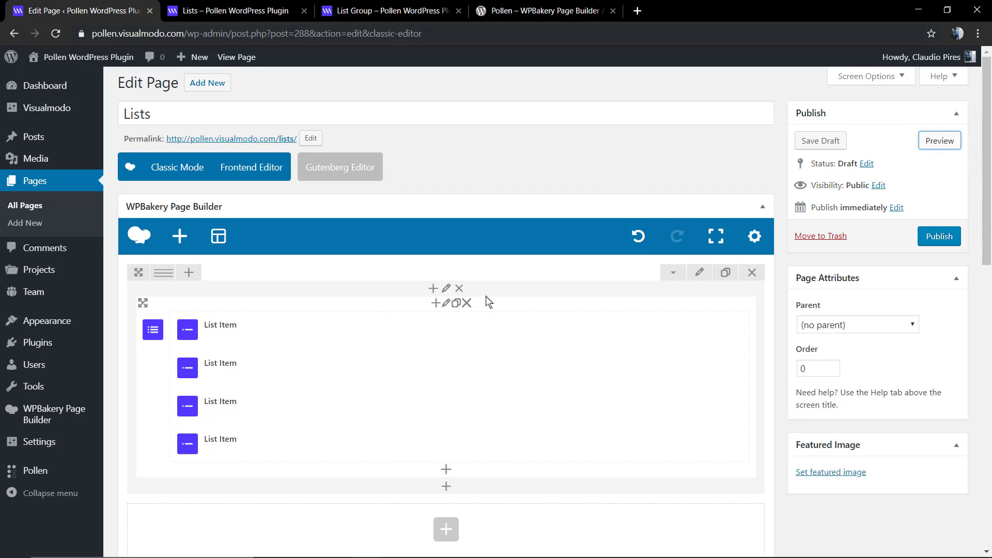
Bring up the wordpress.org page for Pollen – WPBakery Page Builder Addons.
left_click(488, 10)
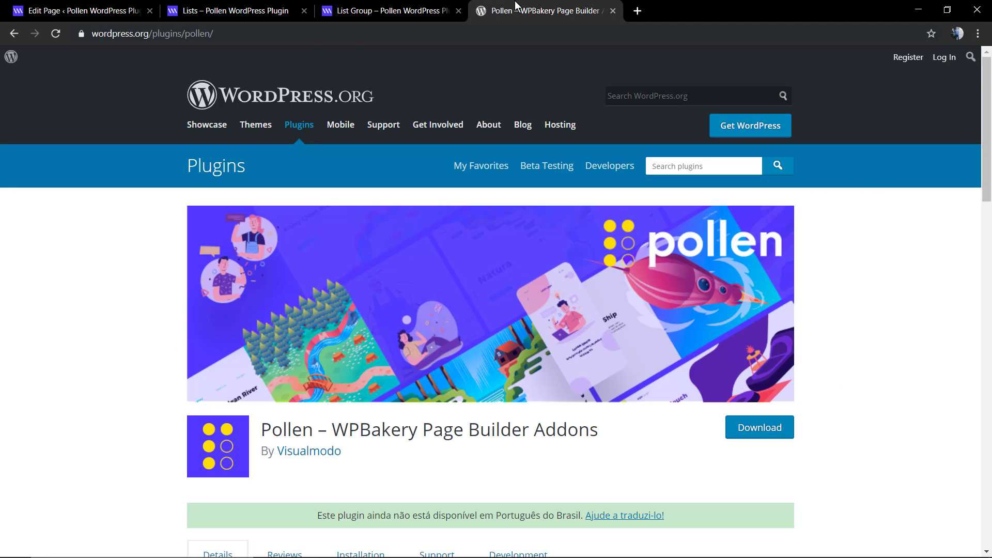